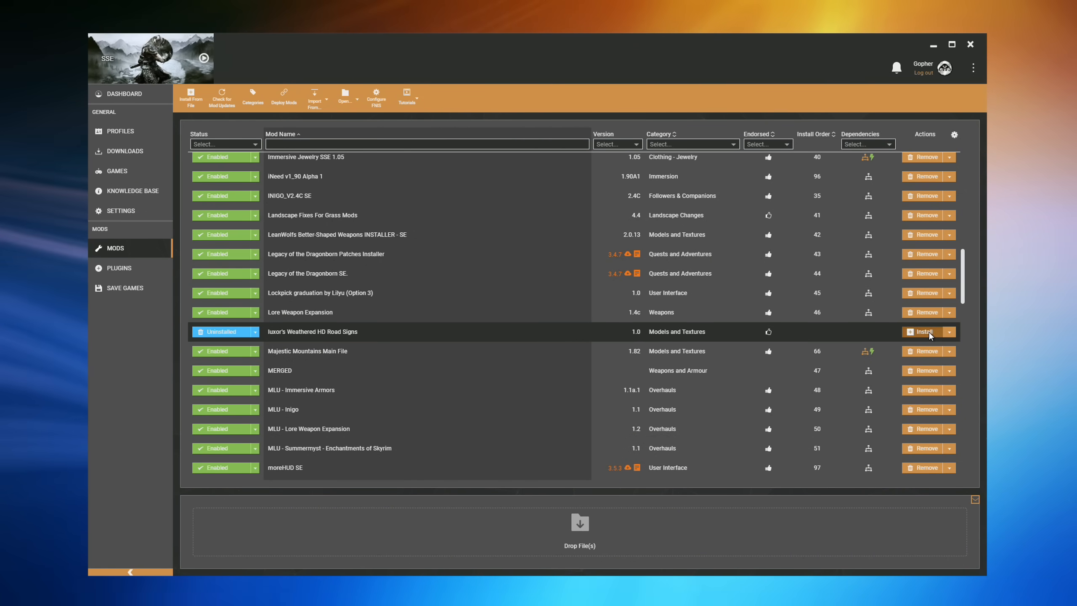
Install and enable luxor's Weathered HD Road Signs, and inspect the list of its files that conflict with NSM
click(928, 332)
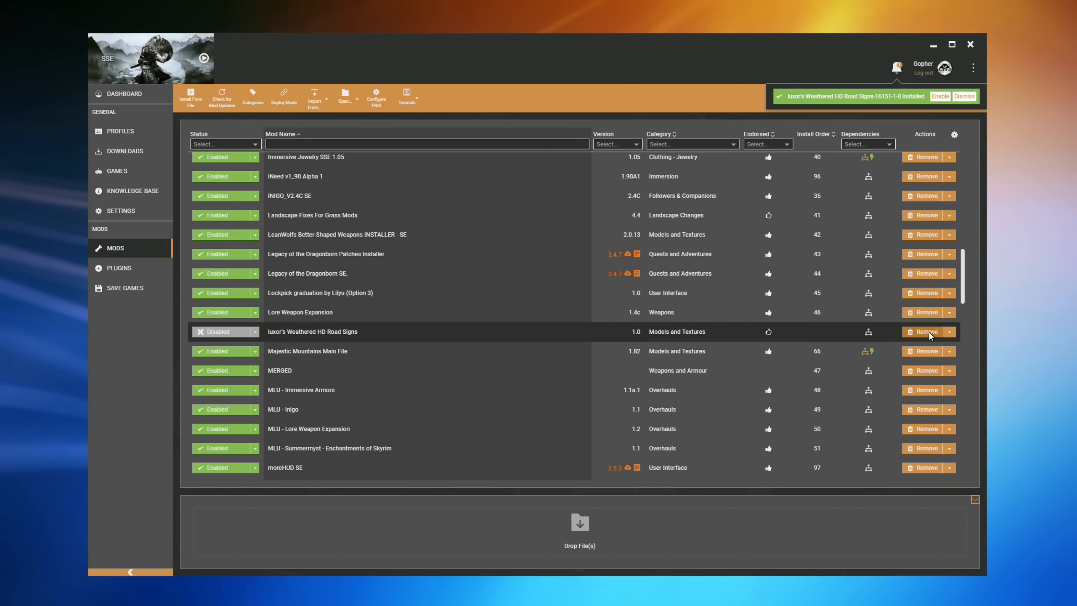
click(940, 96)
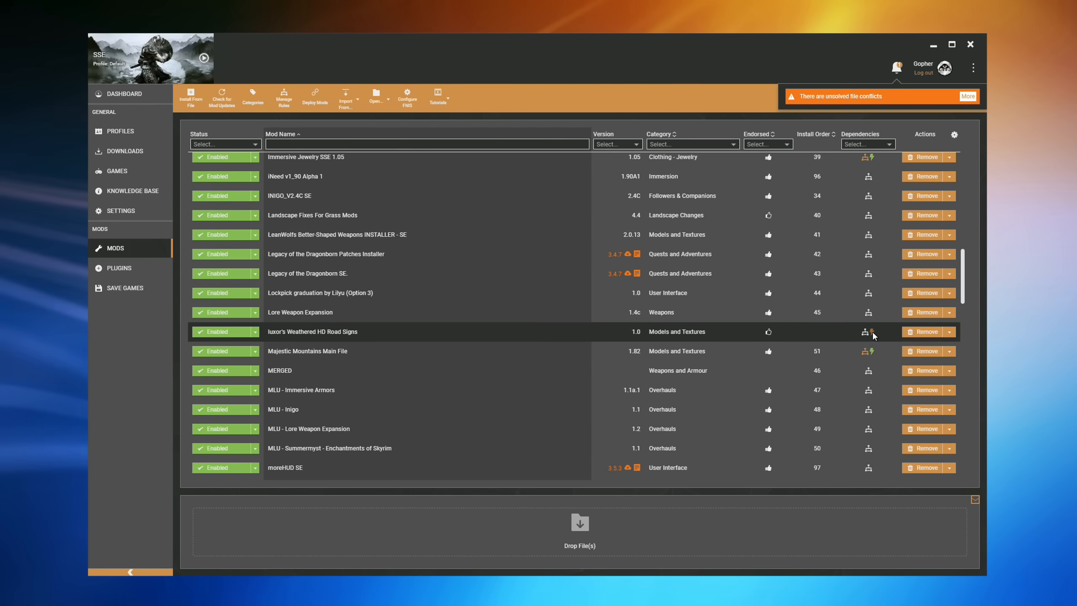
mouse_move(873, 332)
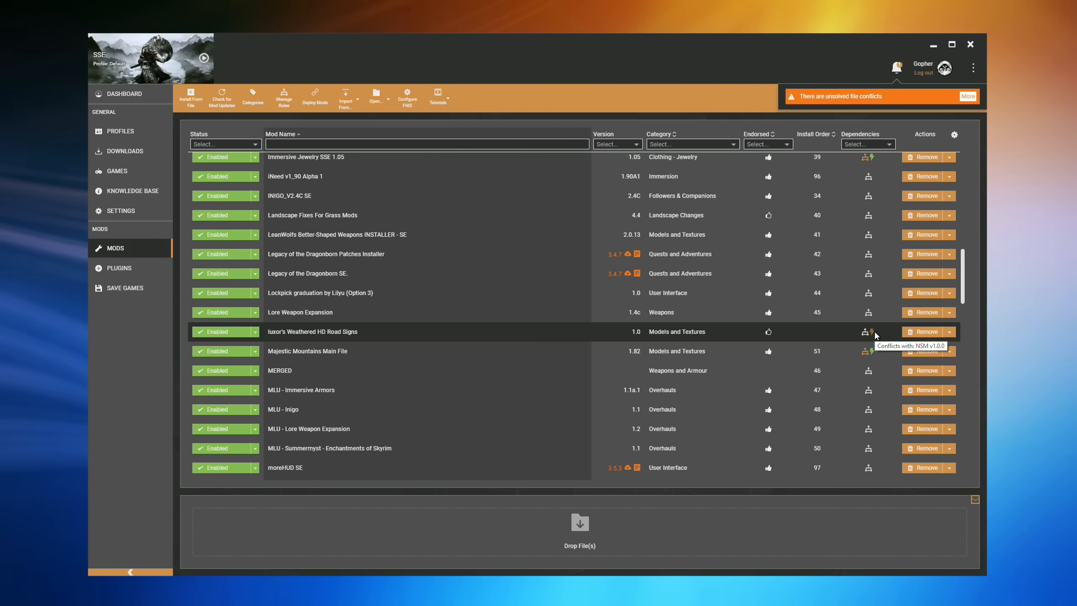
click(873, 332)
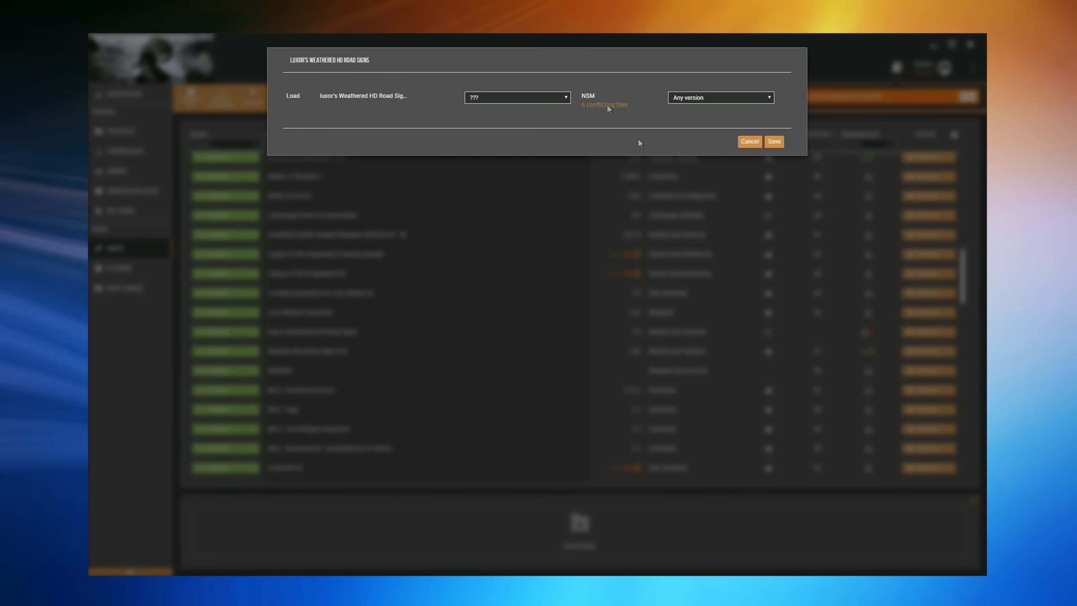
click(610, 105)
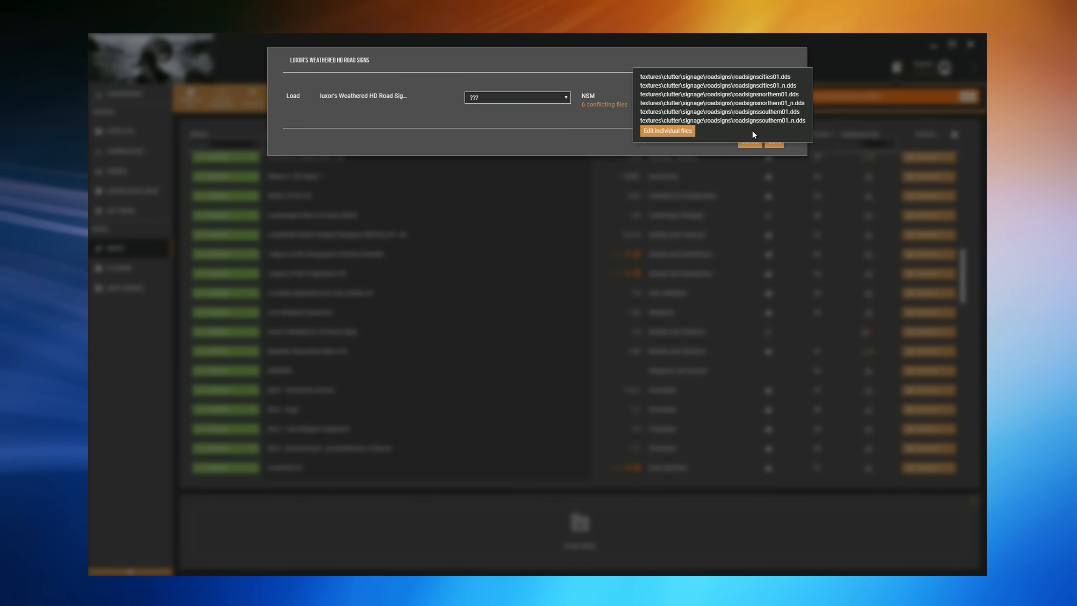
click(559, 128)
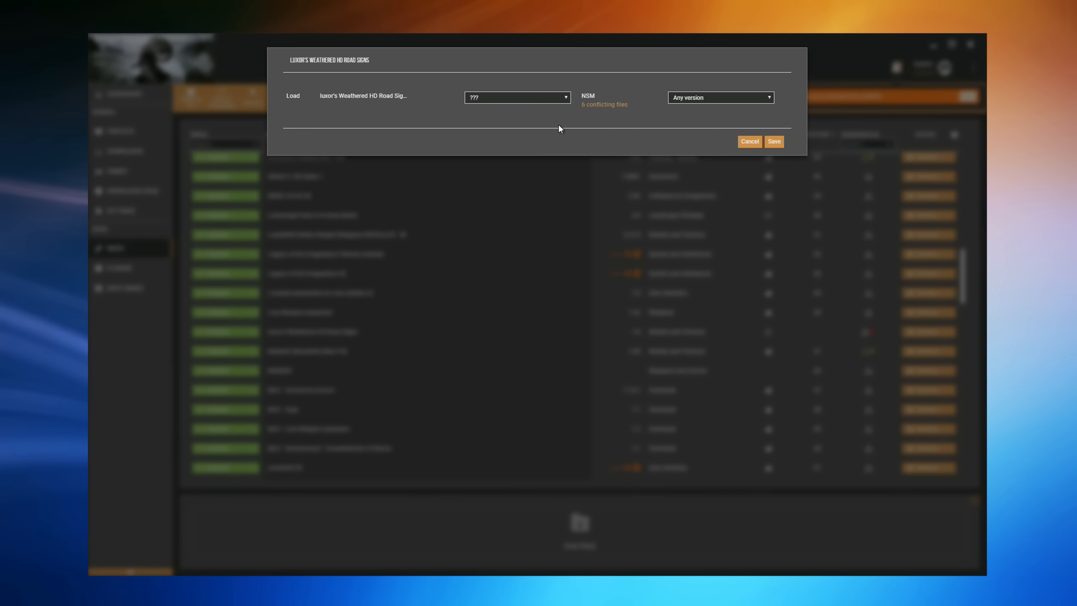
Set luxor's Weathered HD Road Signs to load after NSM, save the rule and deploy the mods
click(562, 96)
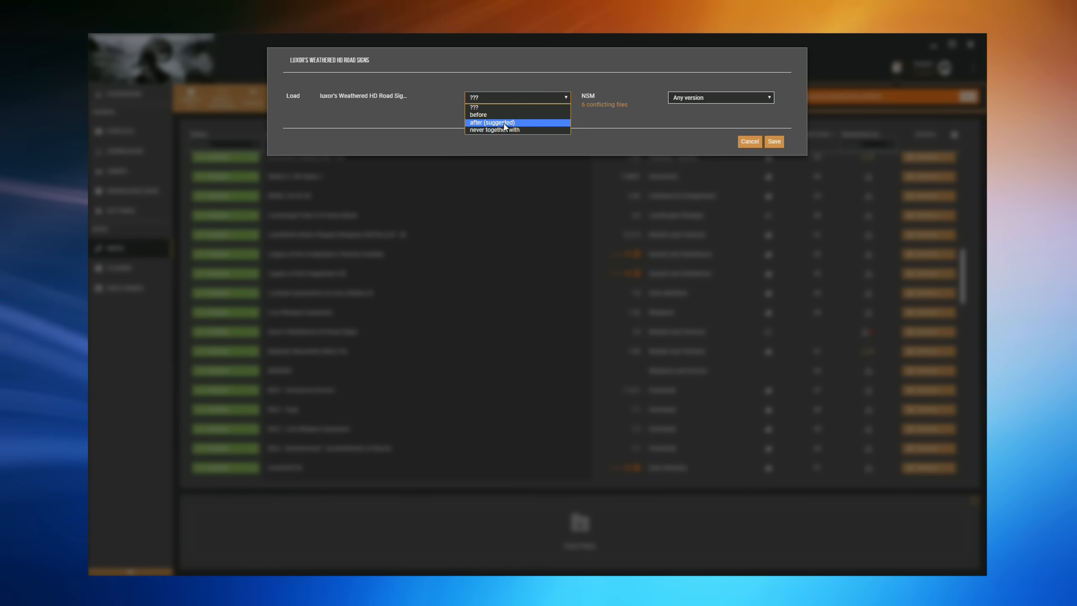
click(515, 122)
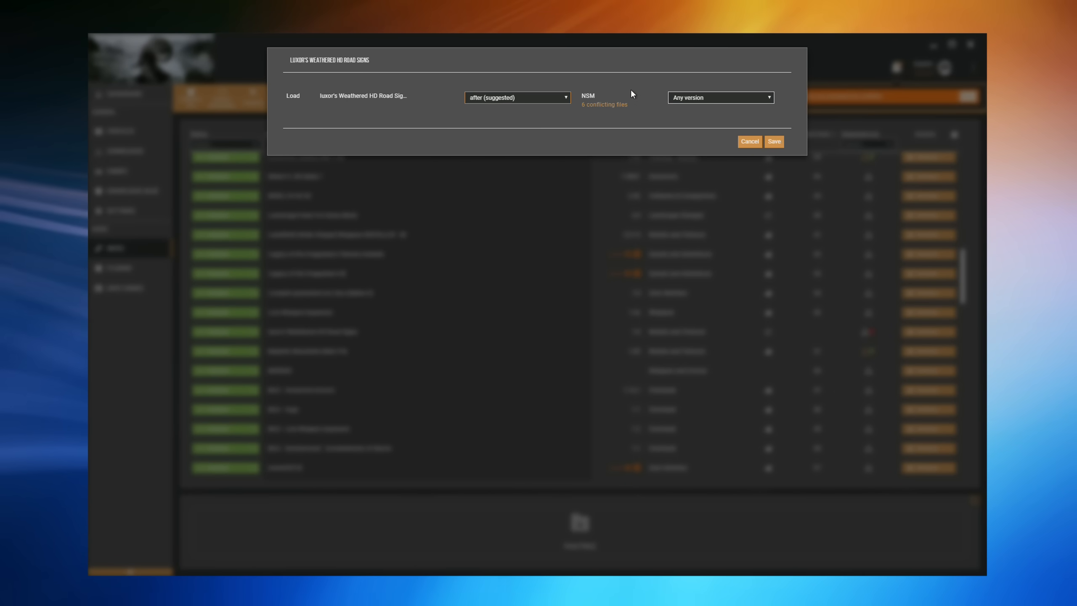
click(772, 141)
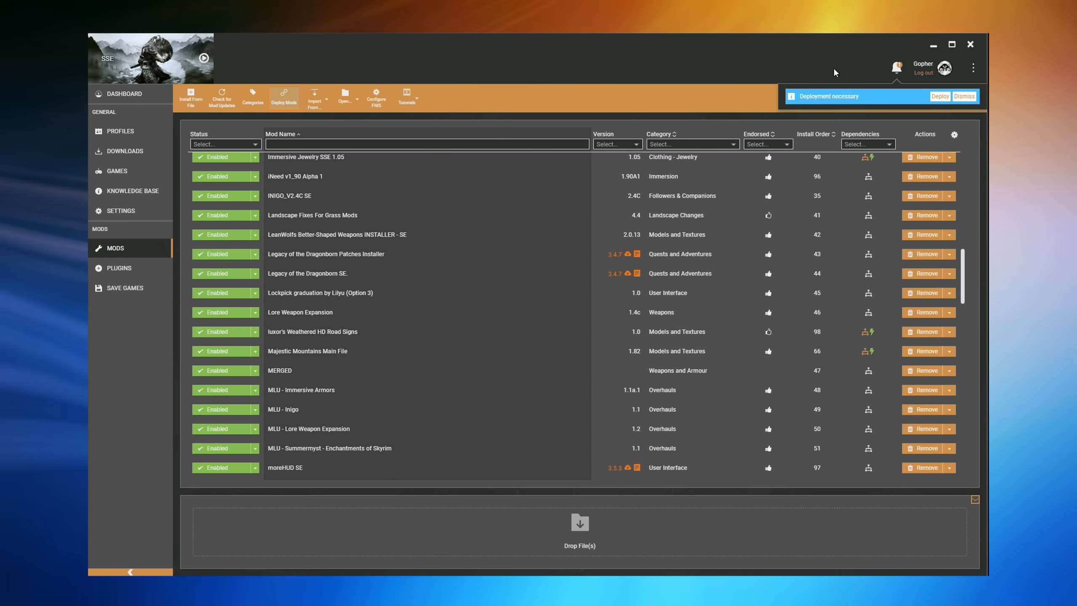
click(933, 97)
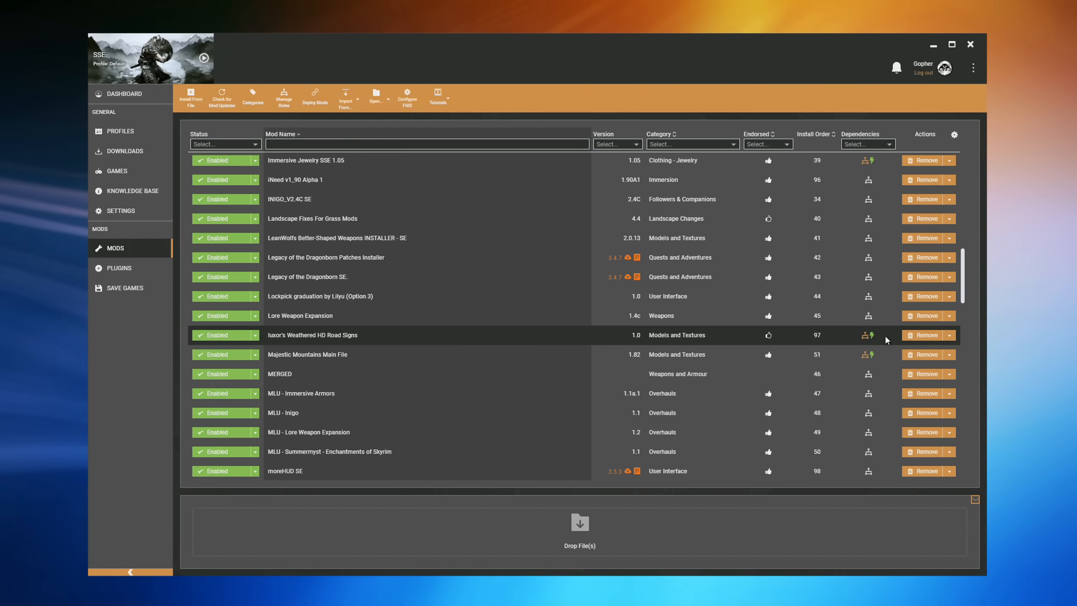
Change the conflict rule so luxor's Weathered HD Road Signs loads before NSM, save it and deploy the mods
click(872, 336)
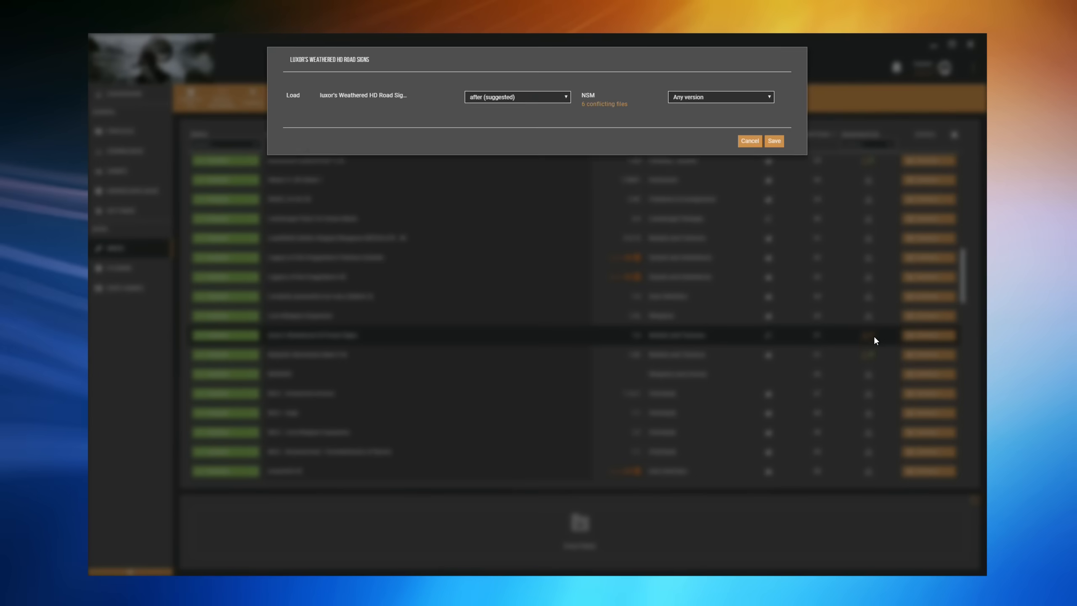
click(559, 99)
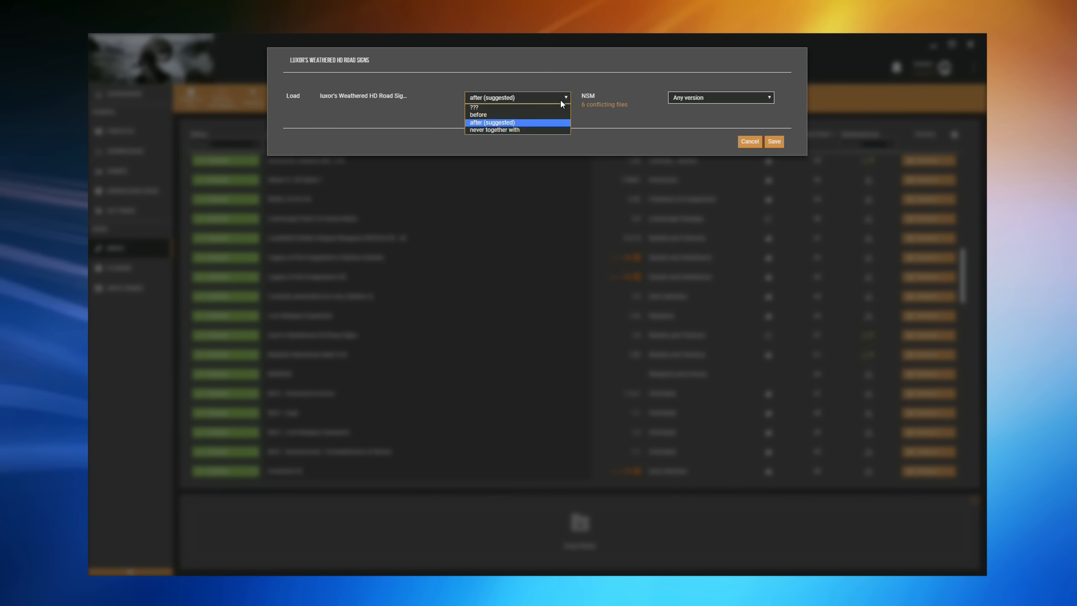
click(492, 115)
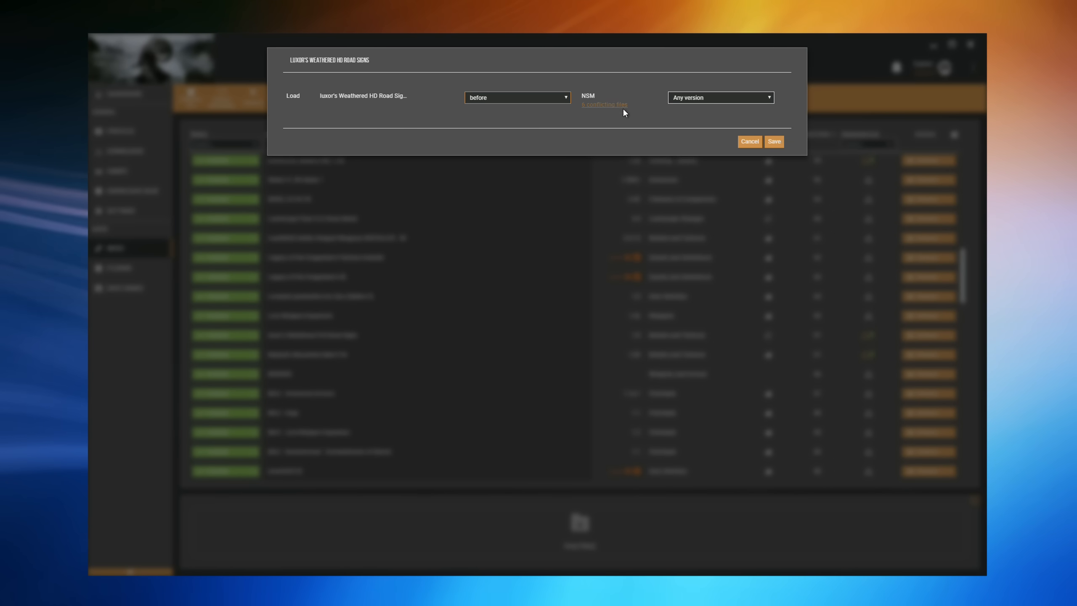
click(772, 142)
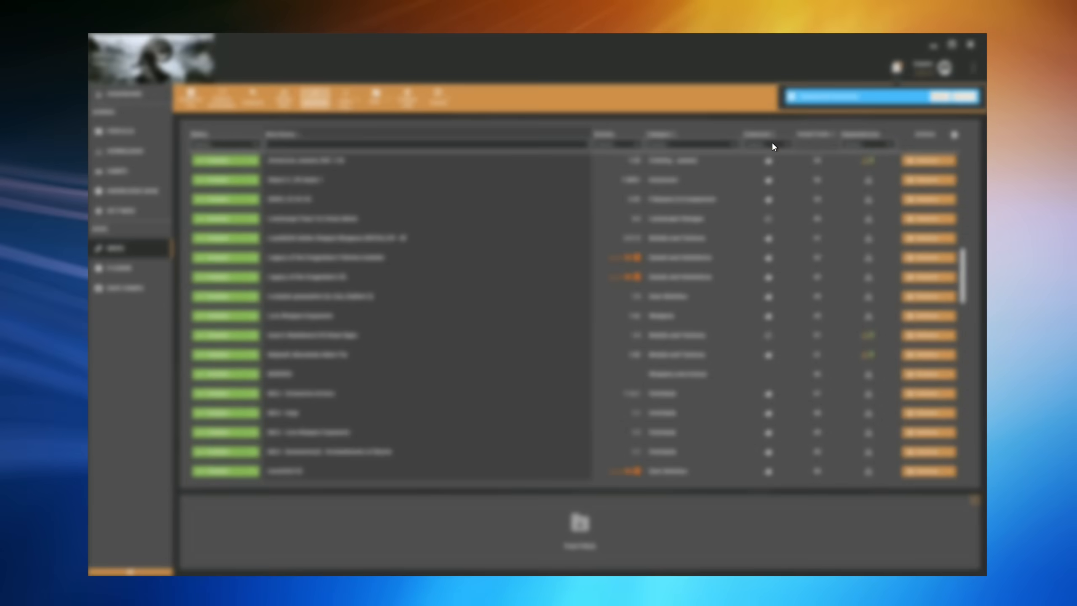
click(940, 97)
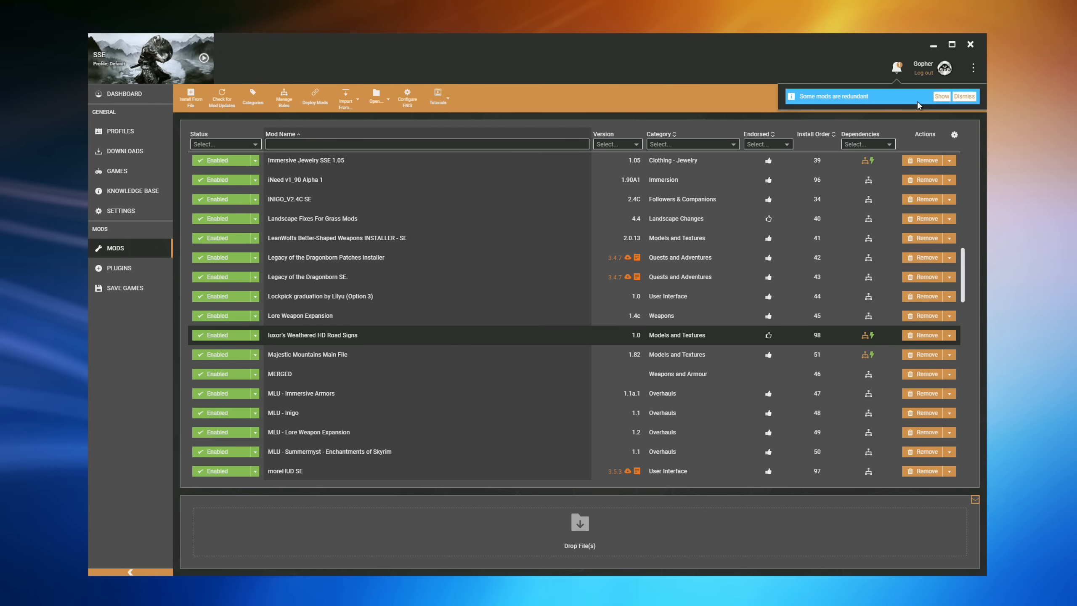
Show the redundant mods and disable luxor's Weathered HD Road Signs
click(941, 96)
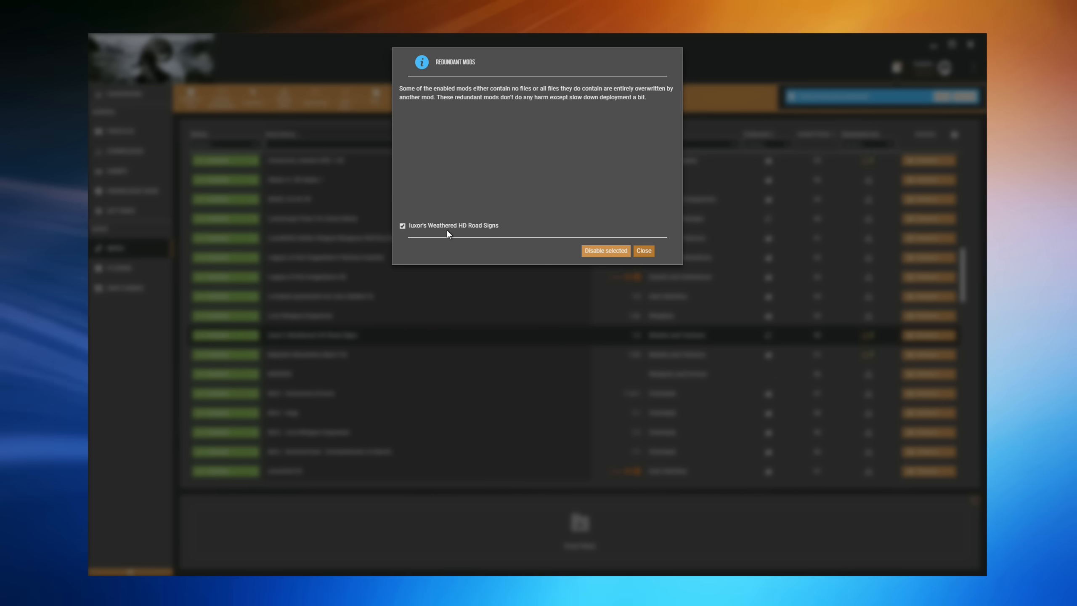
click(605, 250)
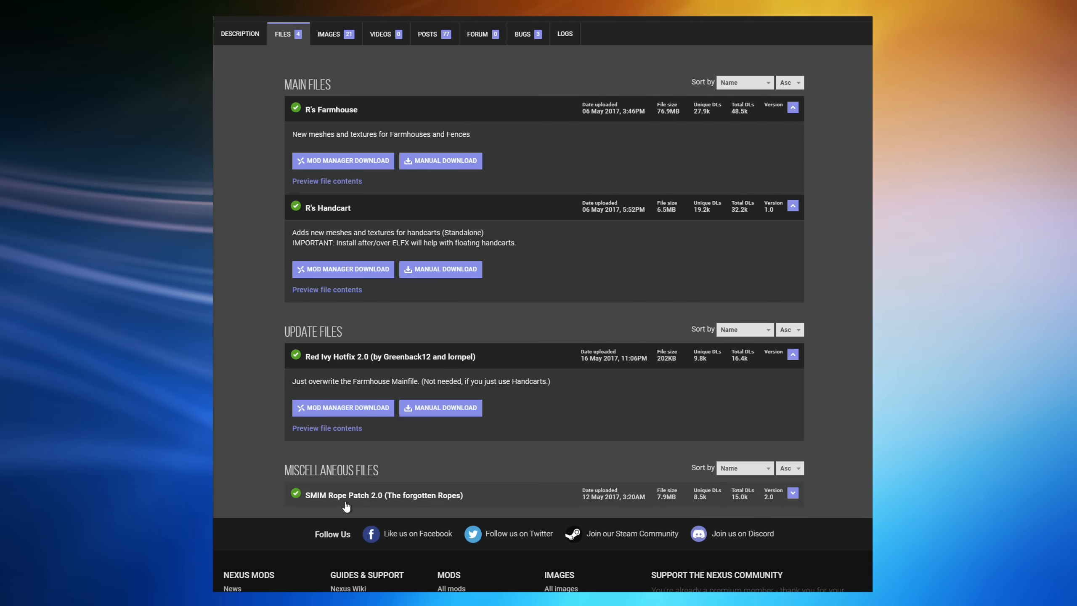
On the Nexus Mods files page in the browser, view the description of SMIM Rope Patch 2.0 (The forgotten Ropes)
click(794, 501)
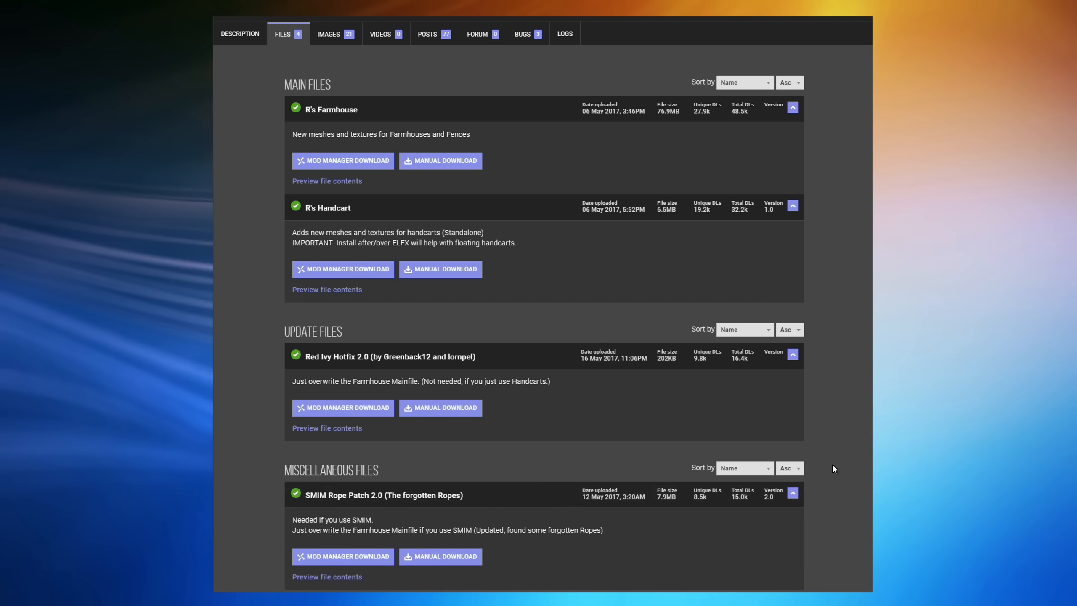
scroll(236, 481, down, 2)
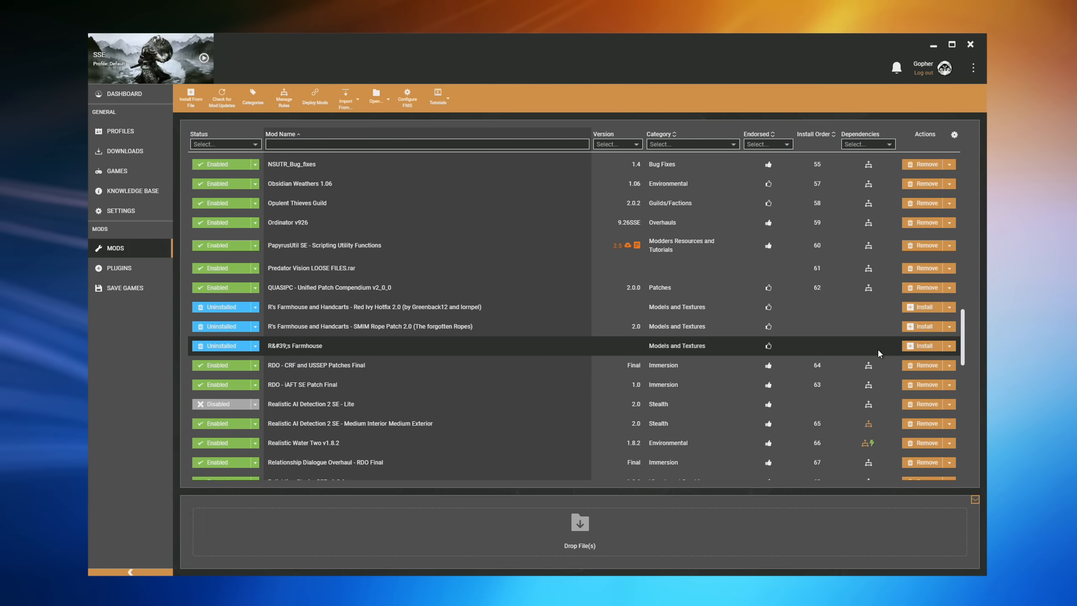
Switch to Vortex, then install and enable the R's Farmhouse mod
click(926, 345)
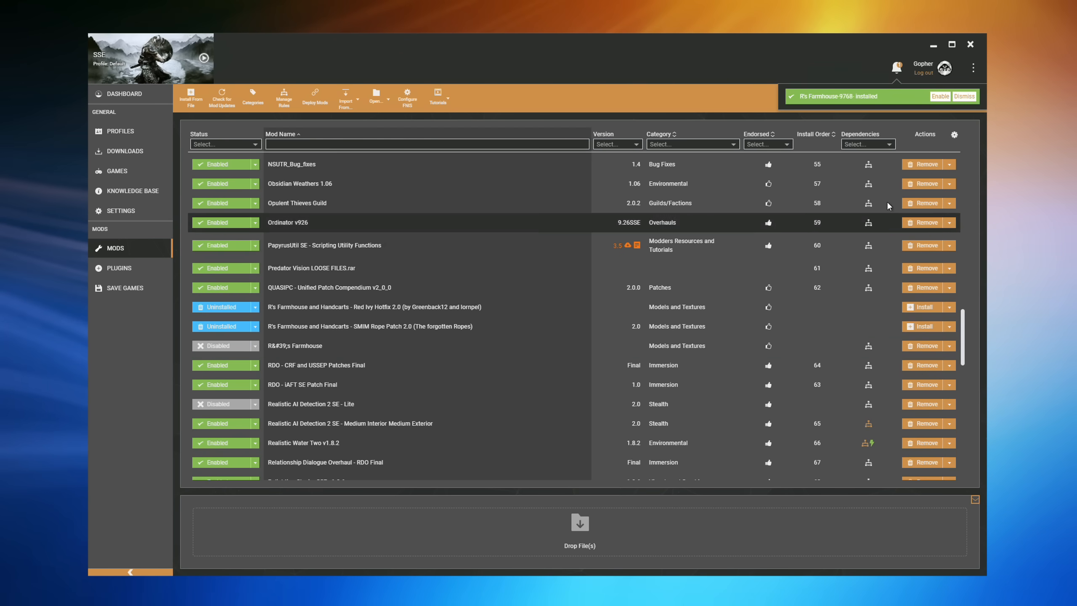
click(938, 97)
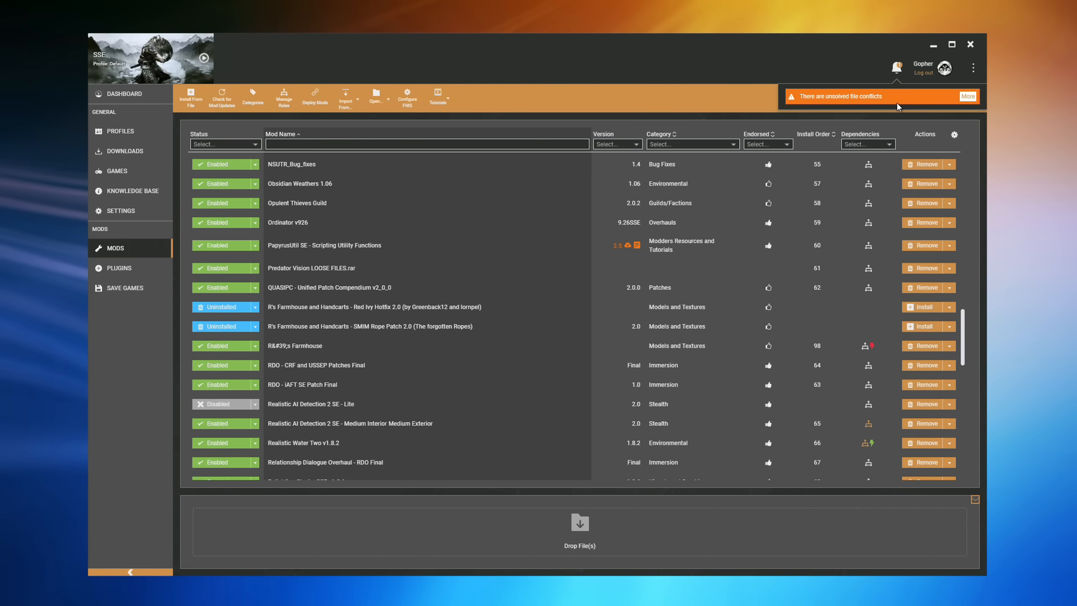
Resolve R's Farmhouse's file conflicts by setting it to load after both NSM and SMIM SE 2-08, and save the rules
click(872, 346)
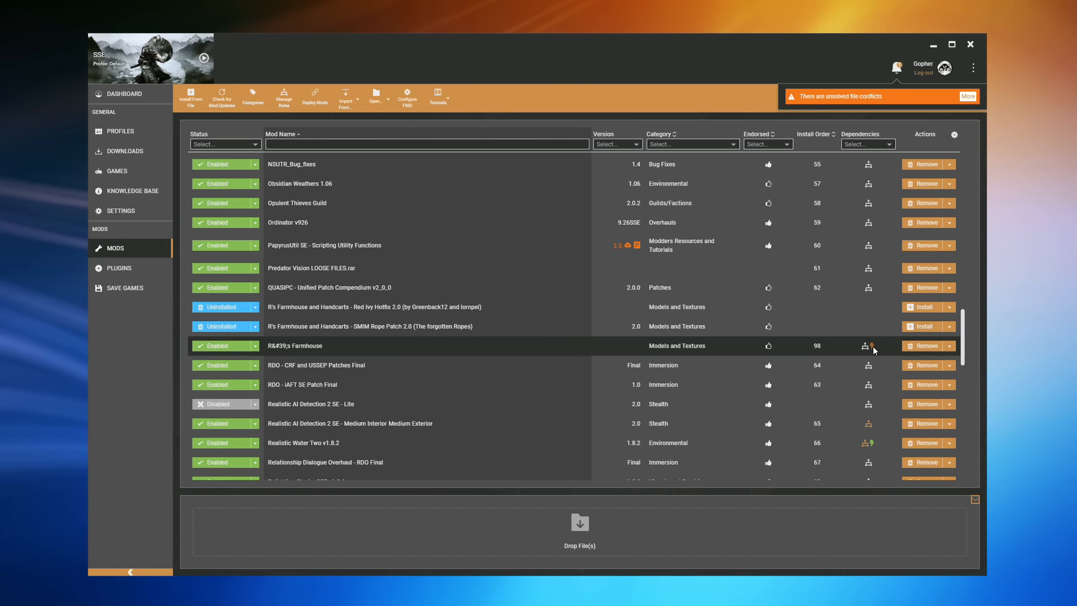
click(871, 345)
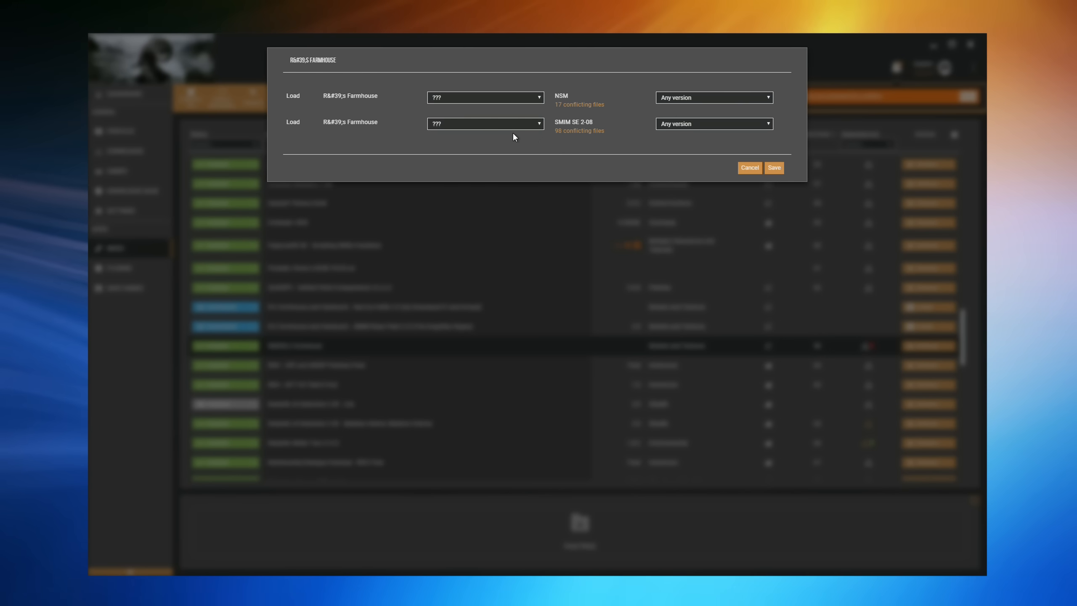
click(535, 125)
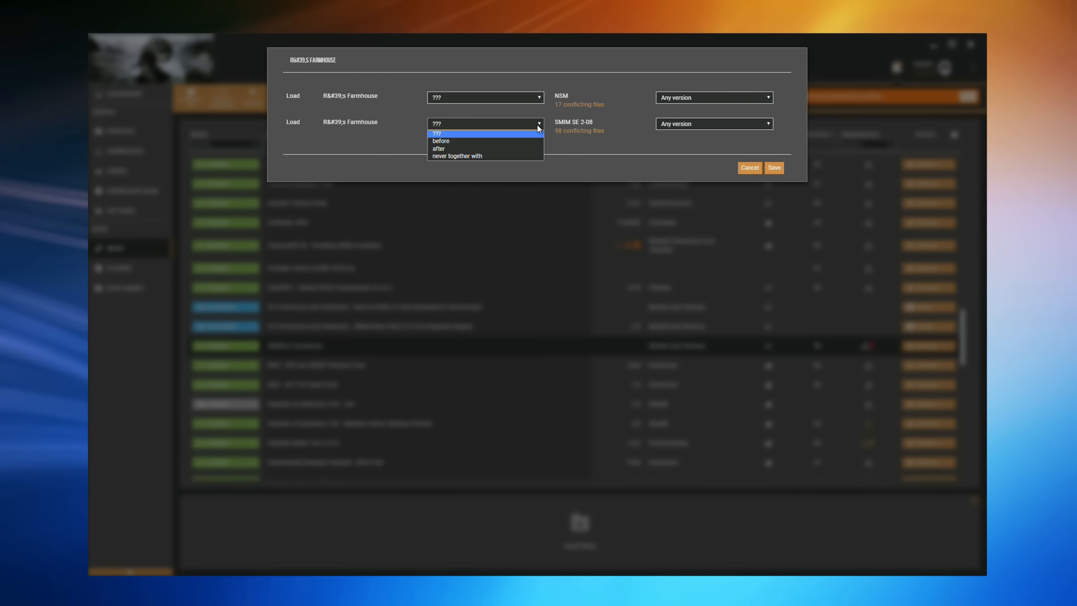
click(476, 143)
click(530, 98)
click(444, 122)
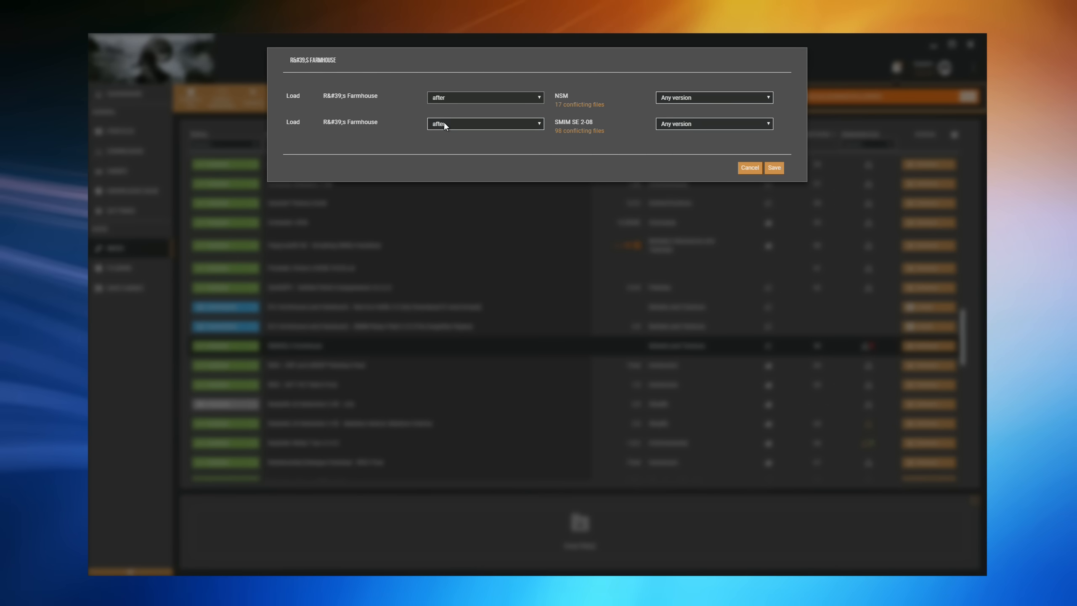
click(779, 169)
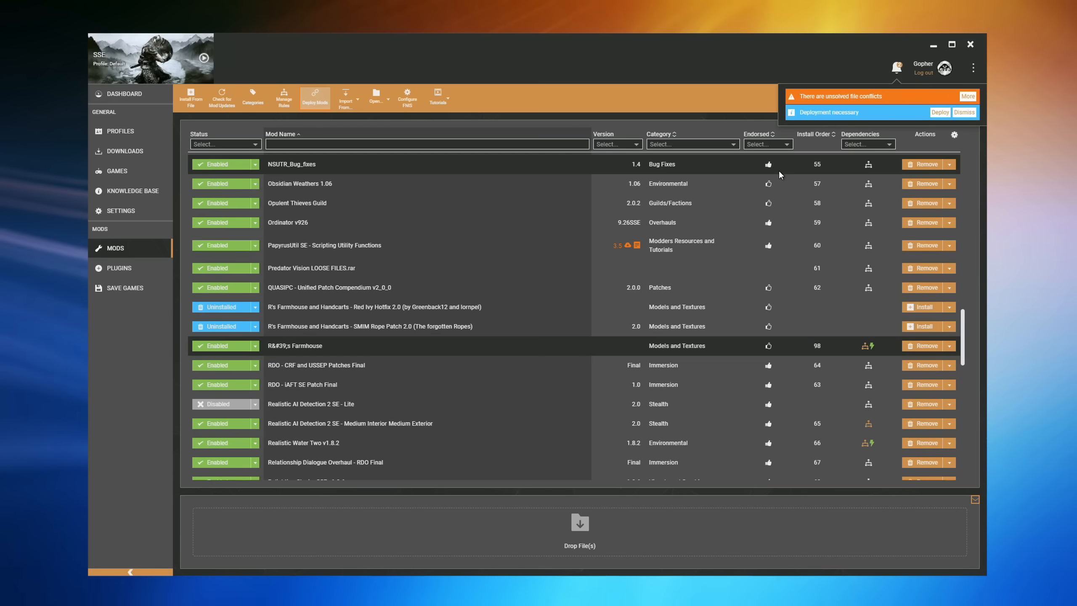
Install and enable the R's Farmhouse and Handcarts - Red Ivy Hotfix 2.0 mod
click(924, 309)
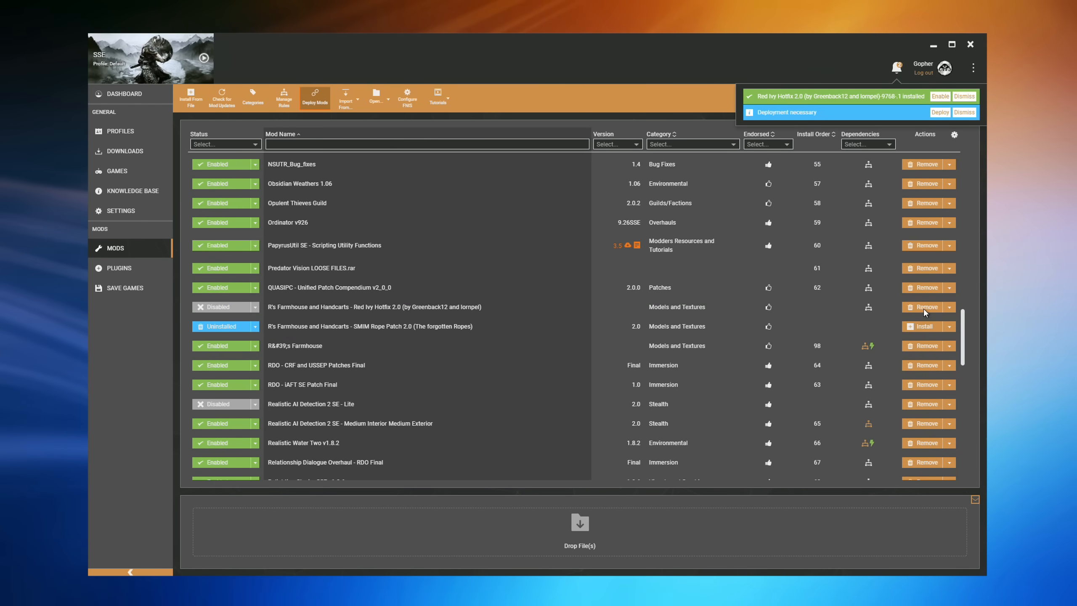
click(935, 96)
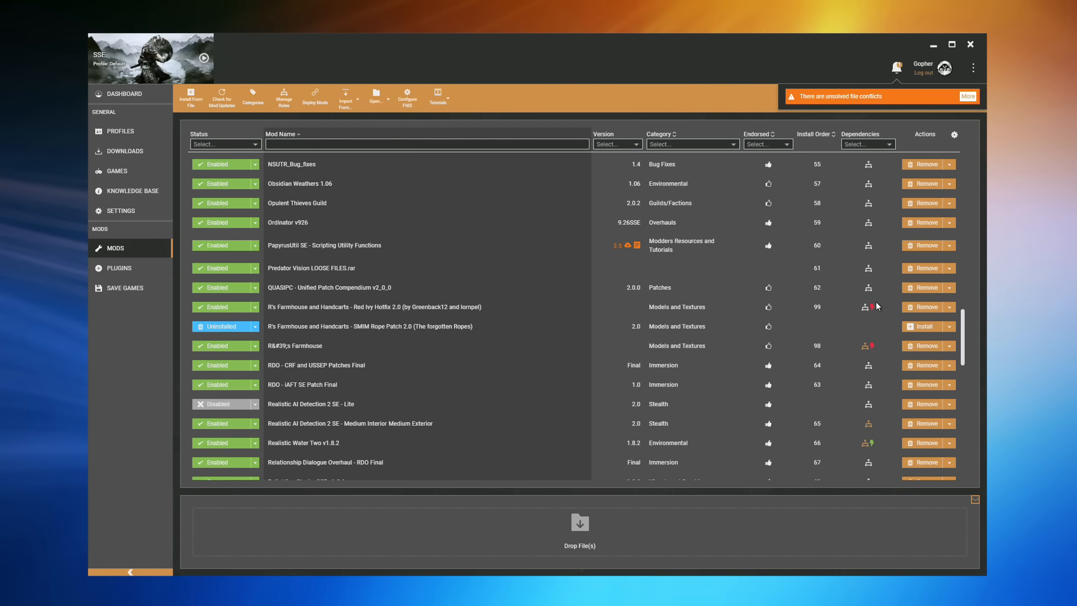
Set Red Ivy Hotfix 2.0 to load after R's Farmhouse and save the conflict rule
mouse_move(872, 311)
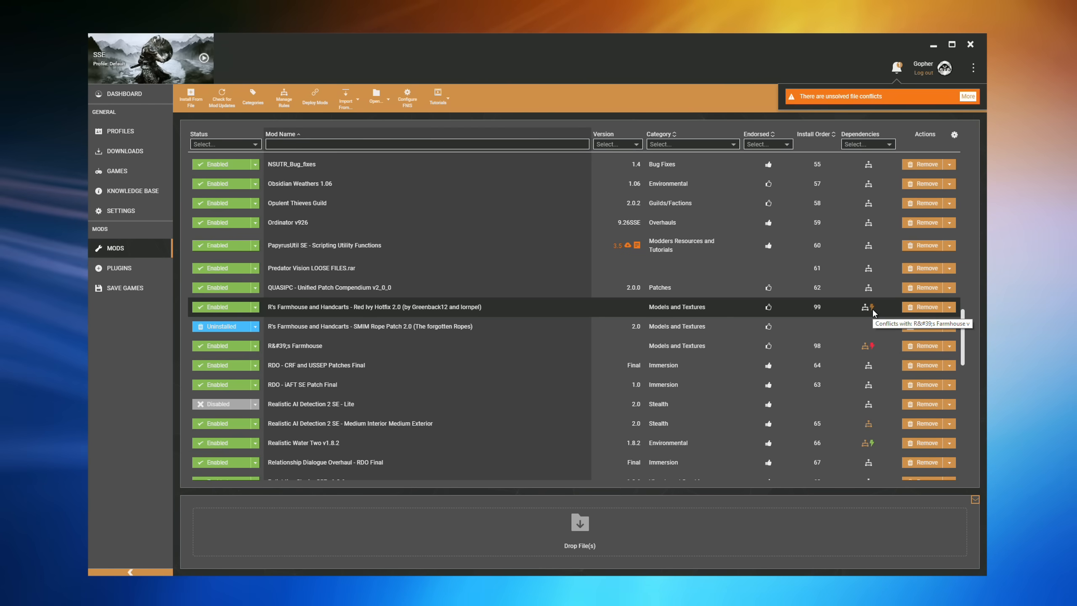
click(872, 308)
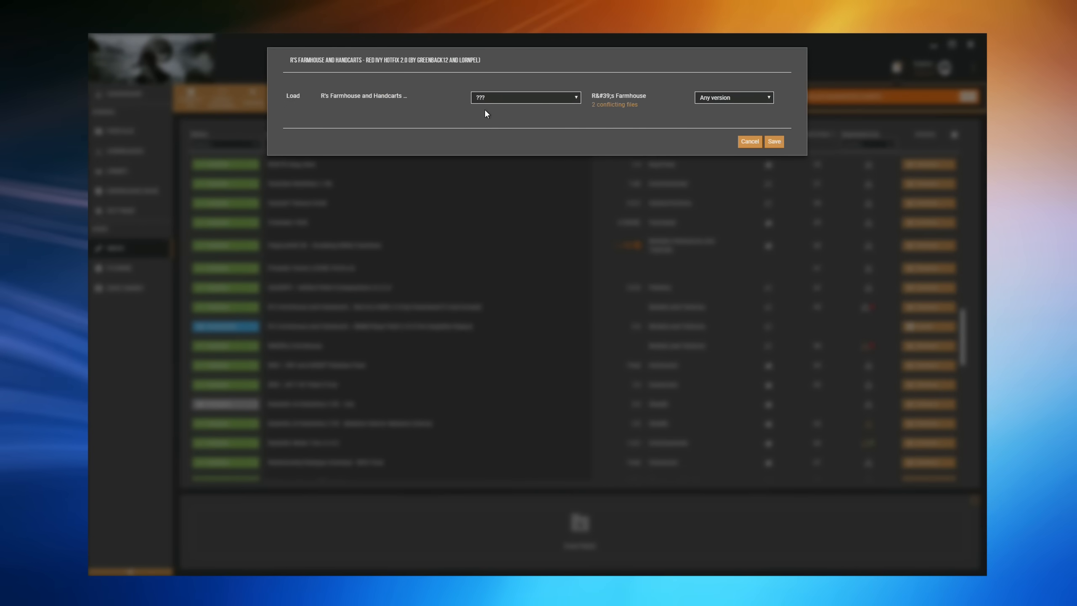
click(495, 100)
click(492, 122)
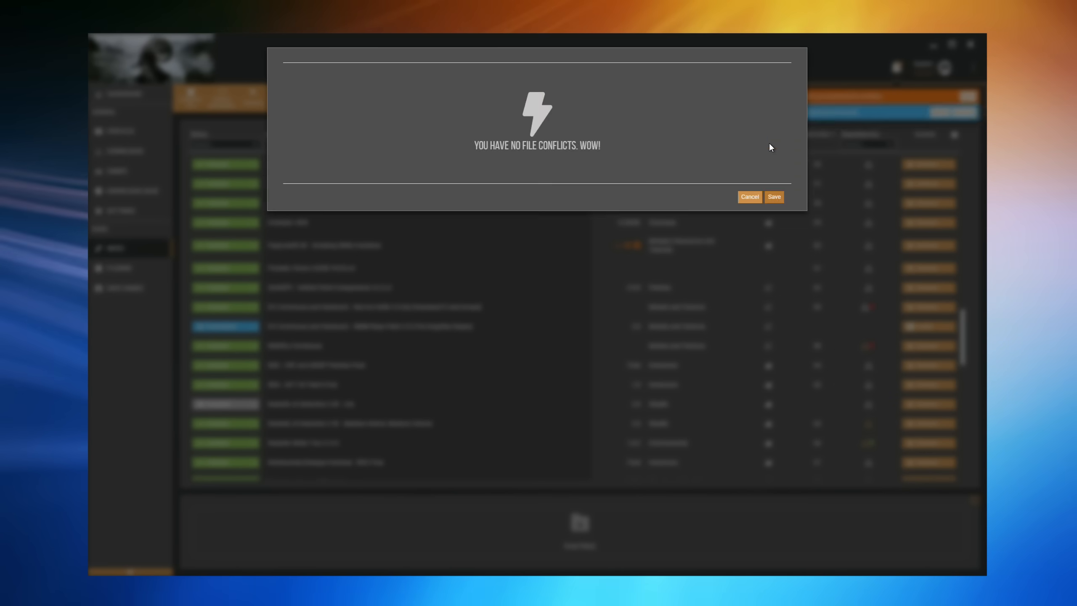
click(773, 142)
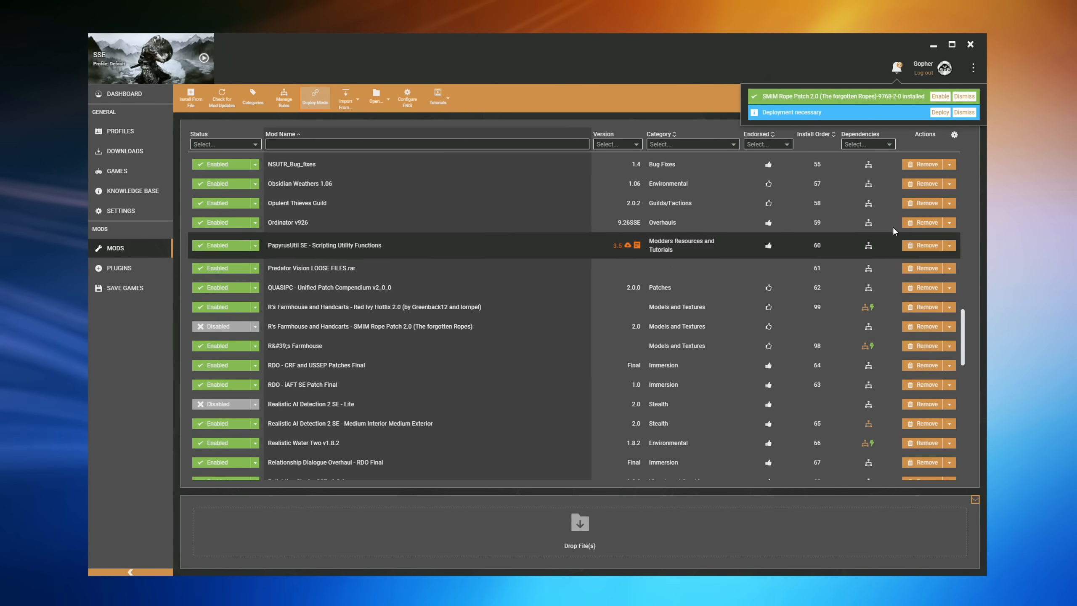
Enable the SMIM Rope Patch 2.0 (The forgotten Ropes) mod and open its file conflict rules
click(946, 97)
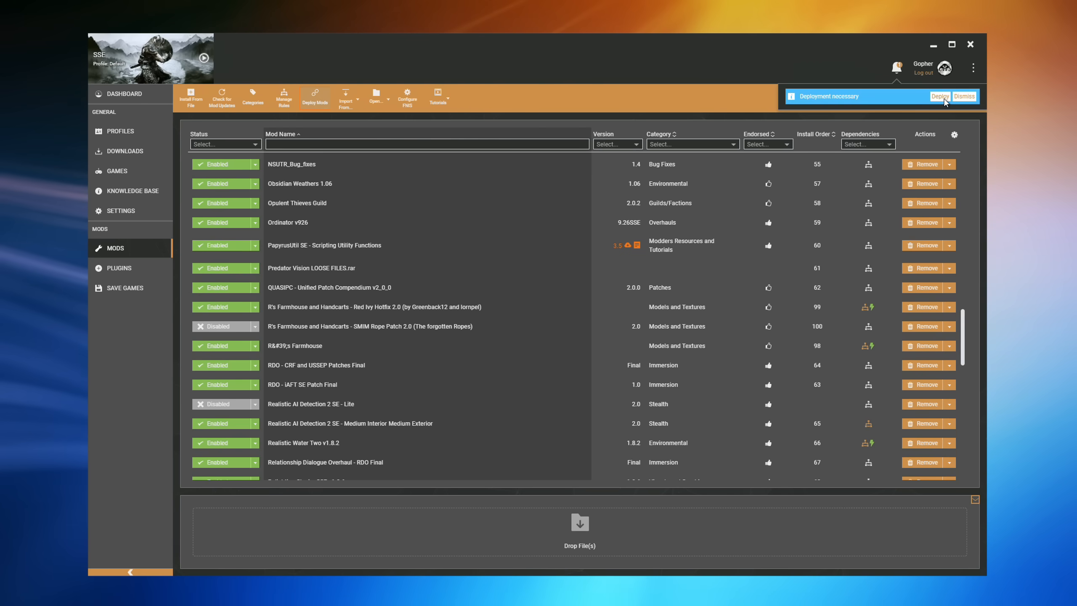
mouse_move(873, 329)
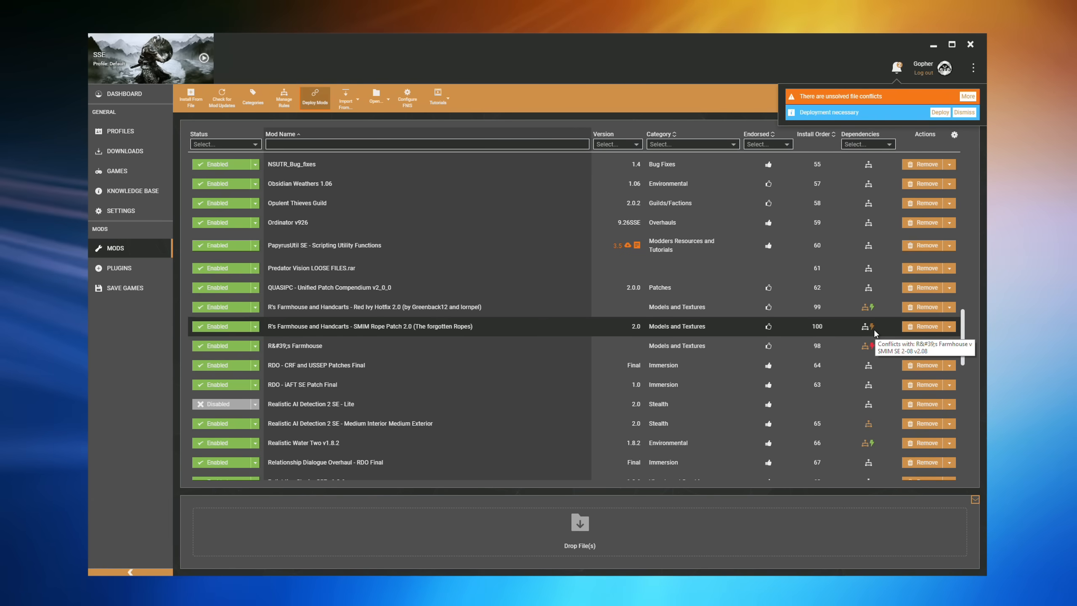
click(871, 326)
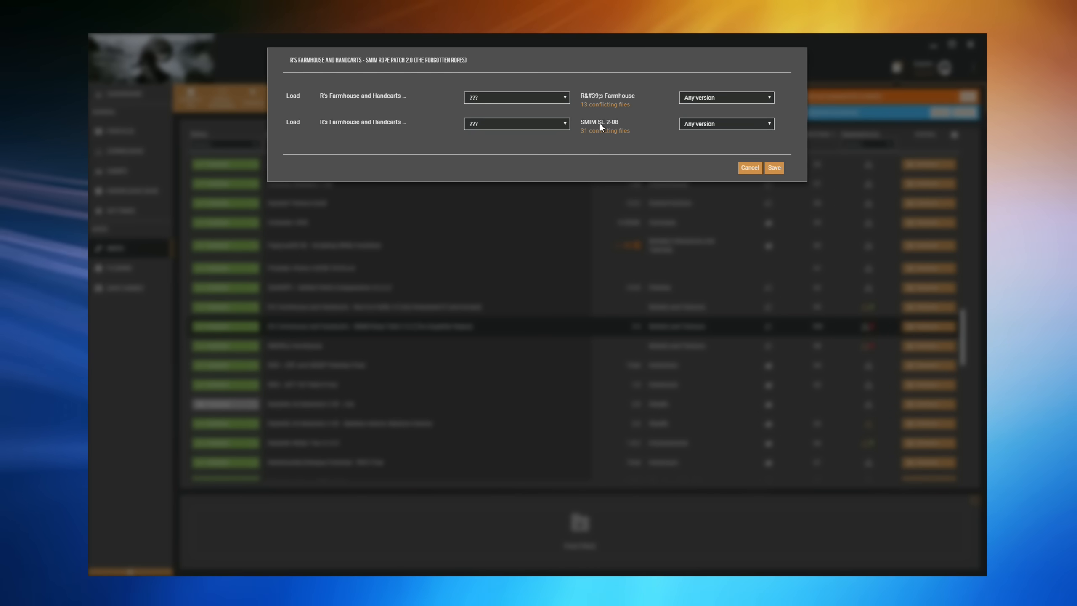
click(563, 97)
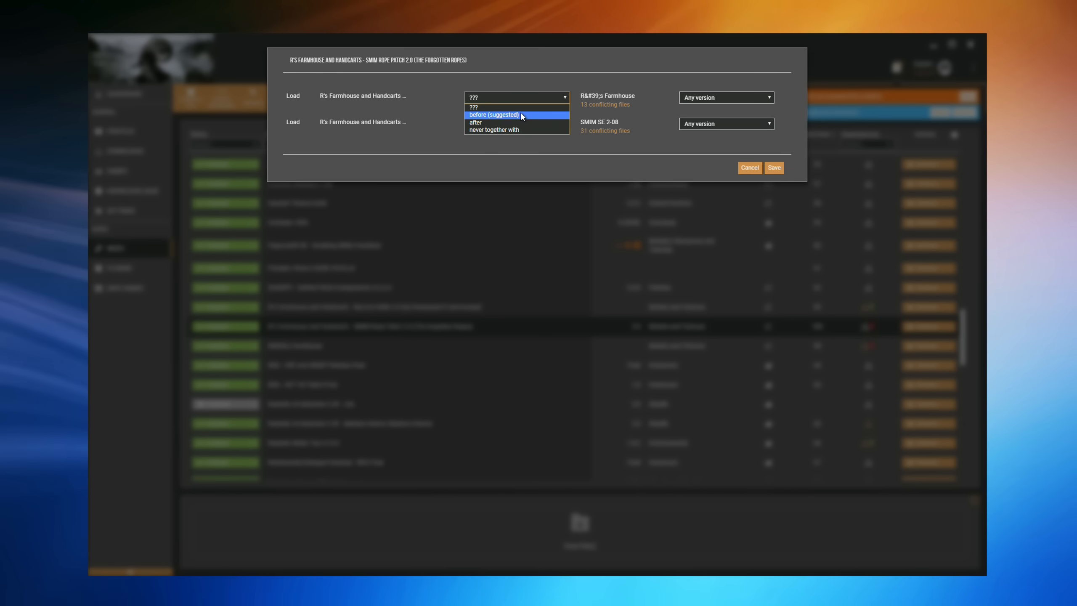
click(627, 86)
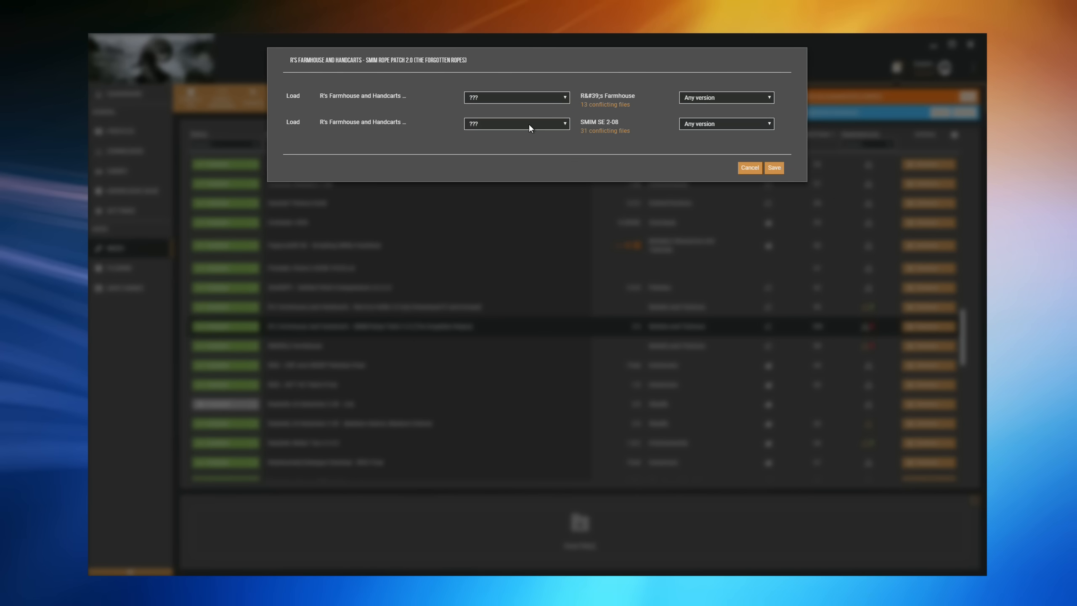
click(528, 123)
click(588, 84)
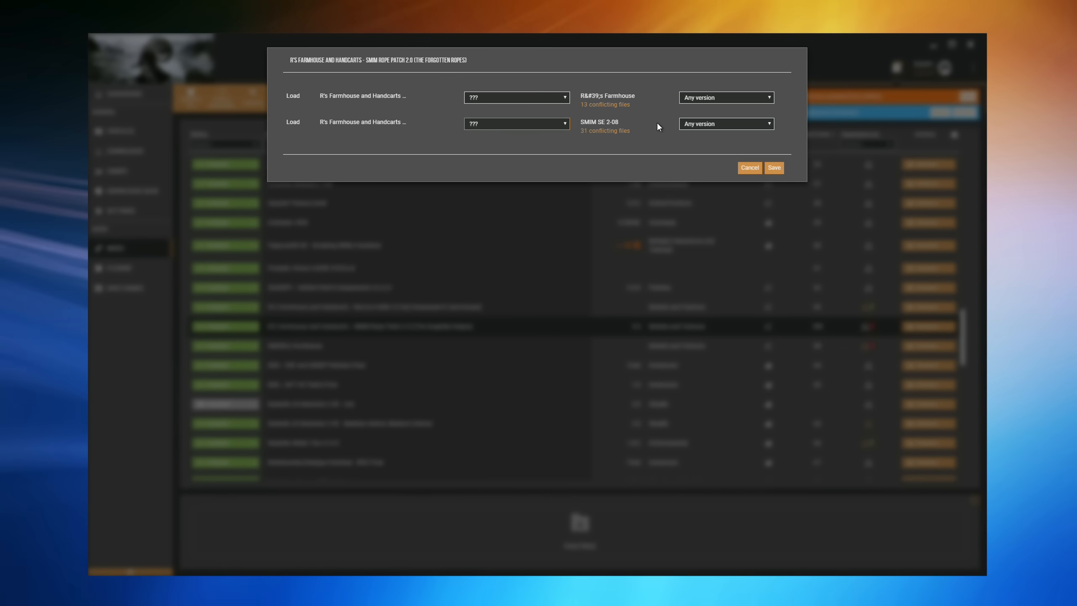
Set SMIM Rope Patch 2.0 to load after both R's Farmhouse and SMIM SE 2-08, and save the rules
click(564, 98)
click(508, 121)
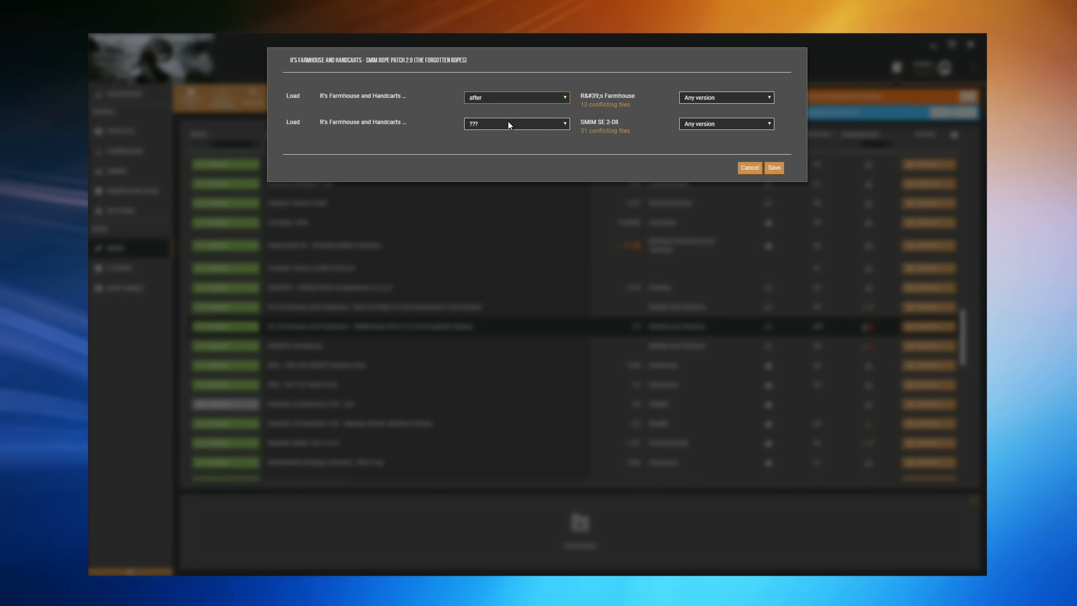
click(508, 123)
click(494, 148)
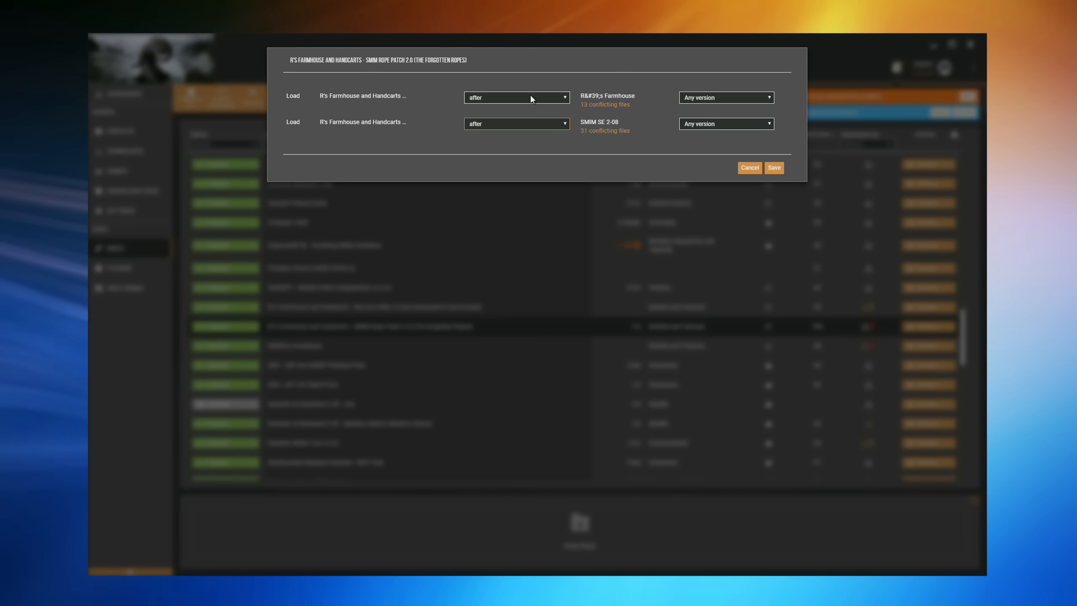
click(772, 170)
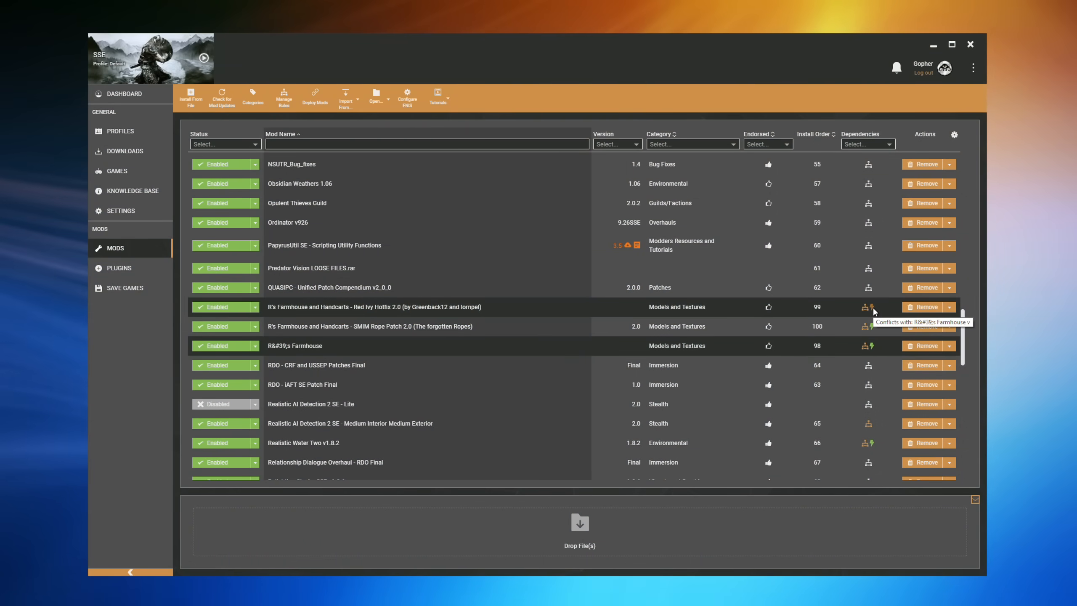
Check the Red Ivy Hotfix 2.0 conflict rule against R's Farmhouse and leave it without saving
click(873, 307)
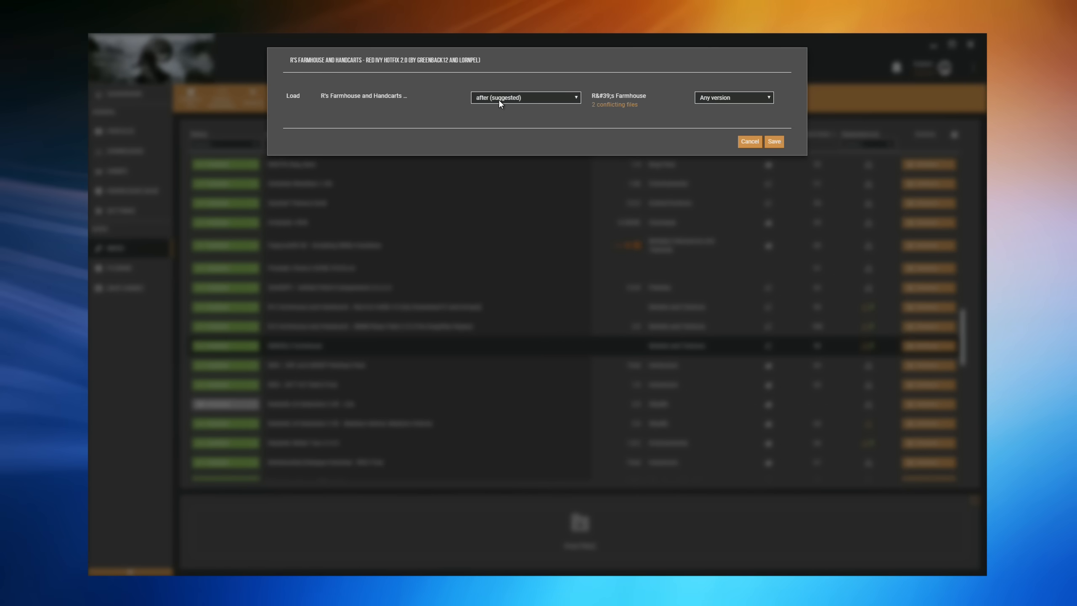
click(752, 142)
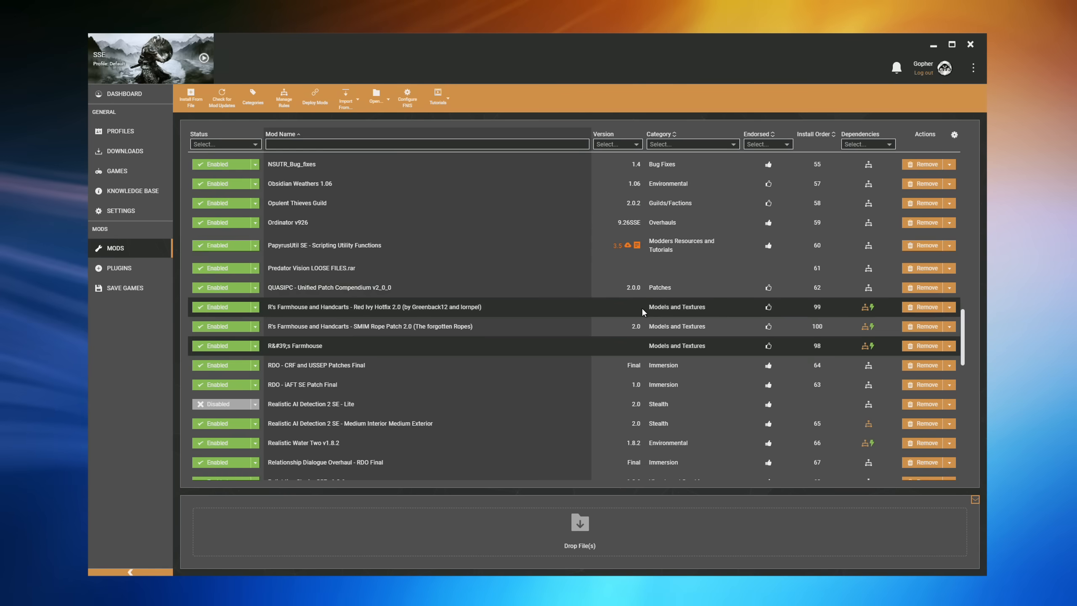
Remove the locked Red Ivy Hotfix 2.0 rule within R's Farmhouse's conflicts, set R's Farmhouse to load before the hotfix, and save
click(873, 345)
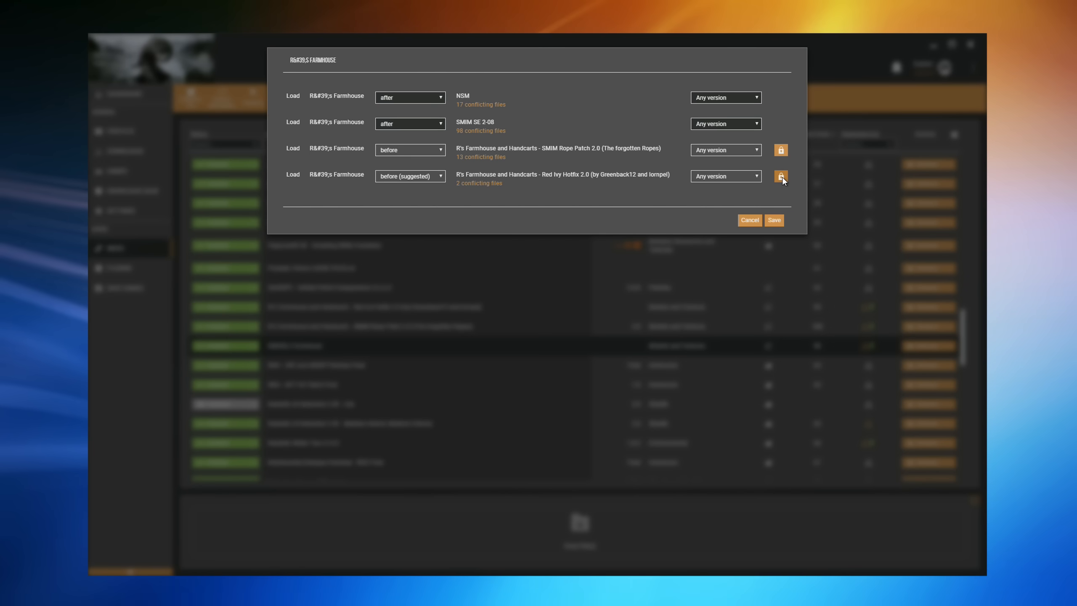
mouse_move(781, 177)
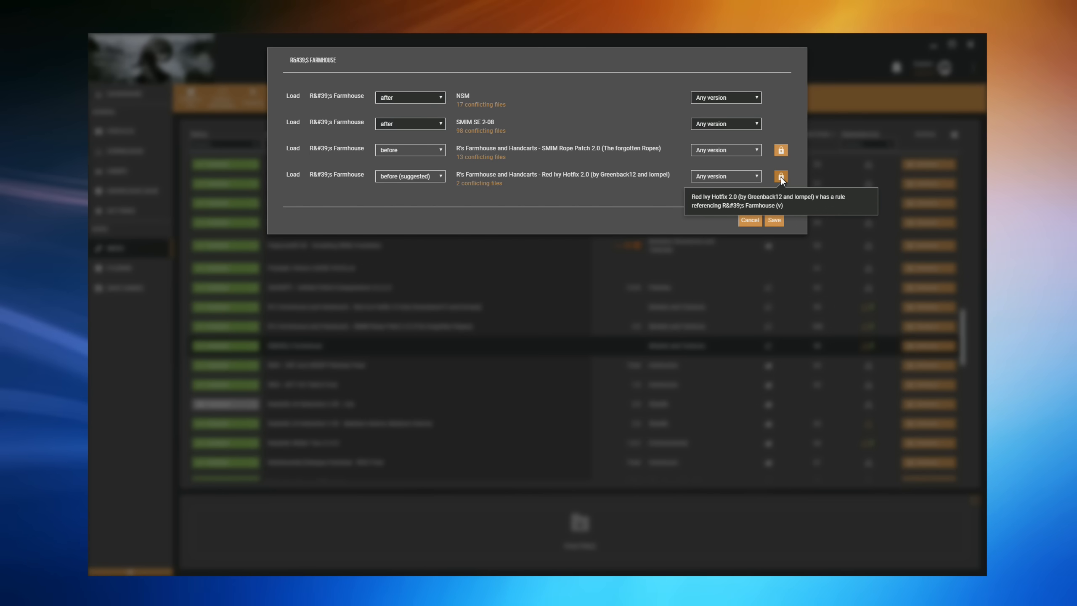
click(781, 177)
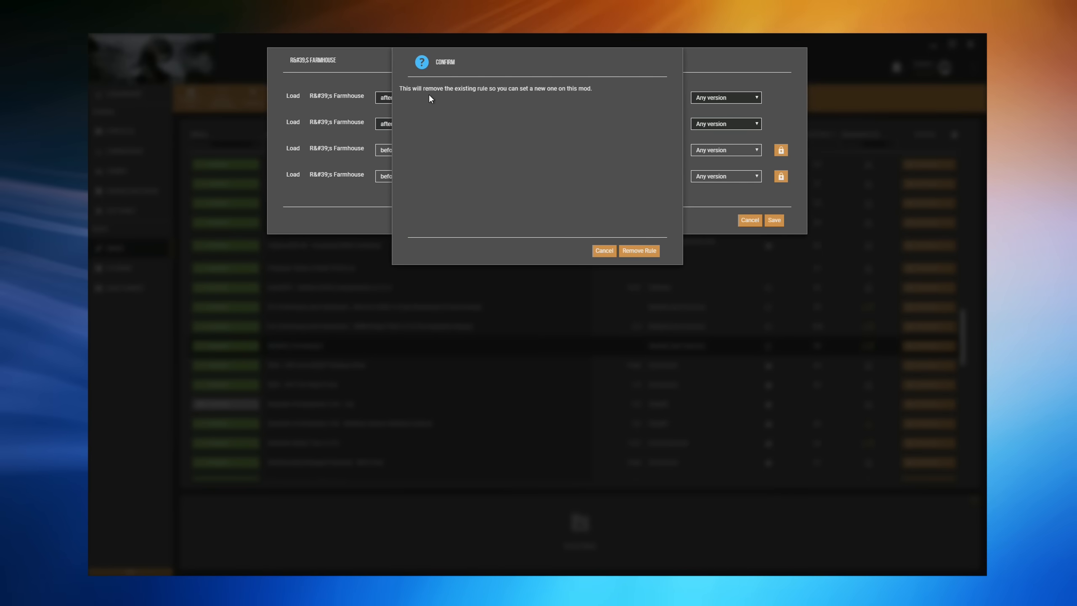
click(636, 250)
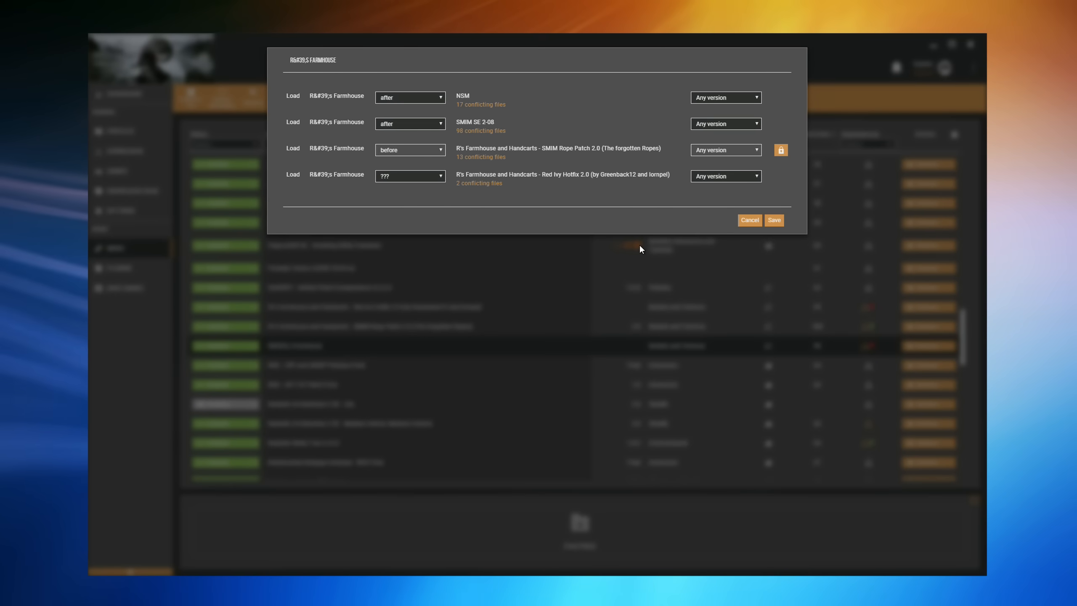
click(409, 177)
click(390, 194)
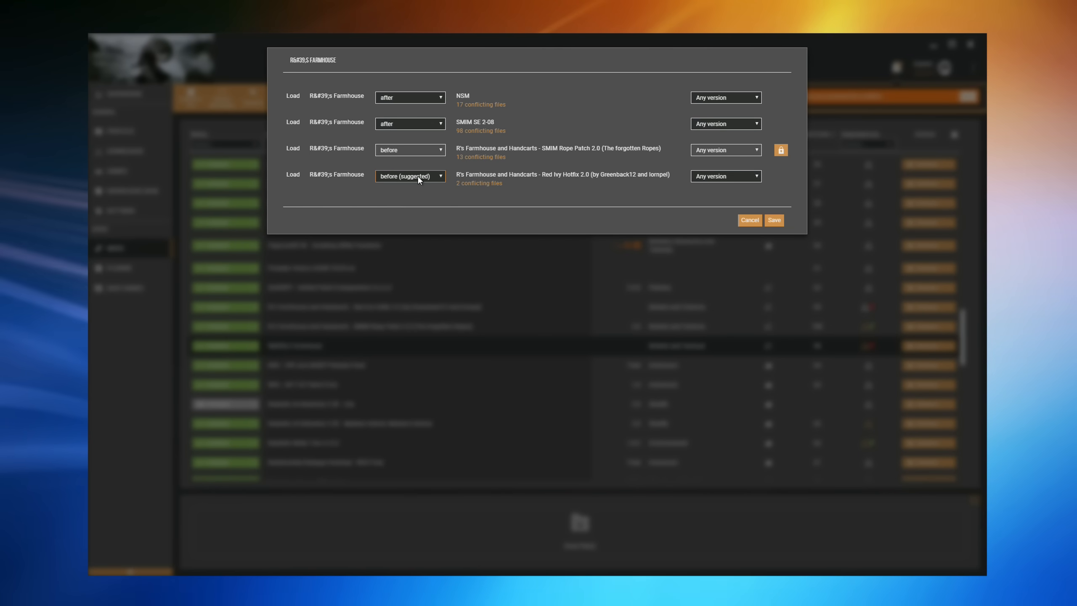
click(775, 221)
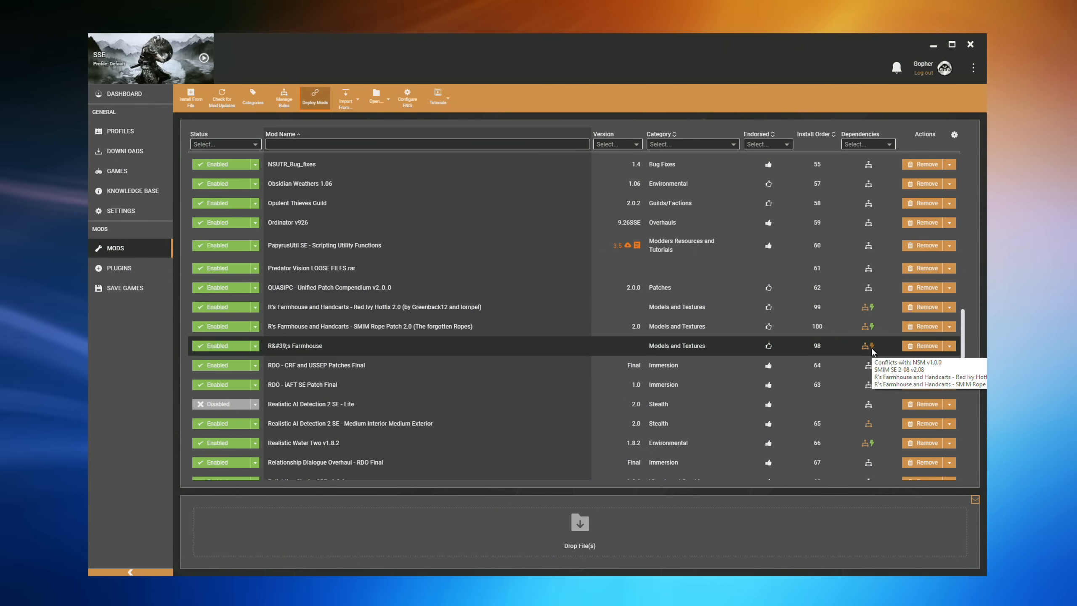
Change R's Farmhouse's conflict rule so that it loads before NSM, and close the rules
click(871, 347)
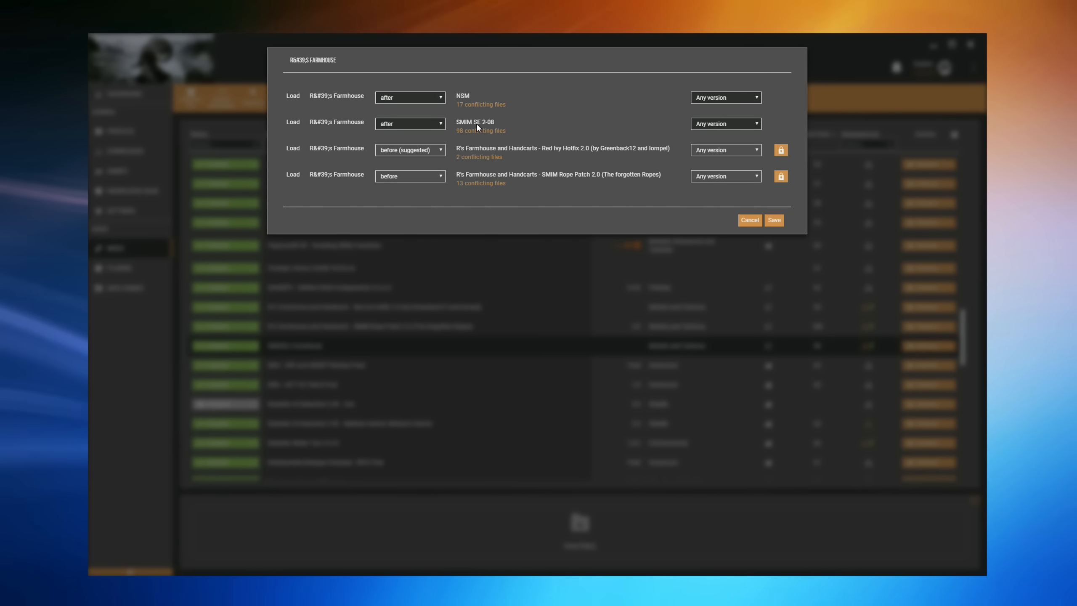
click(441, 98)
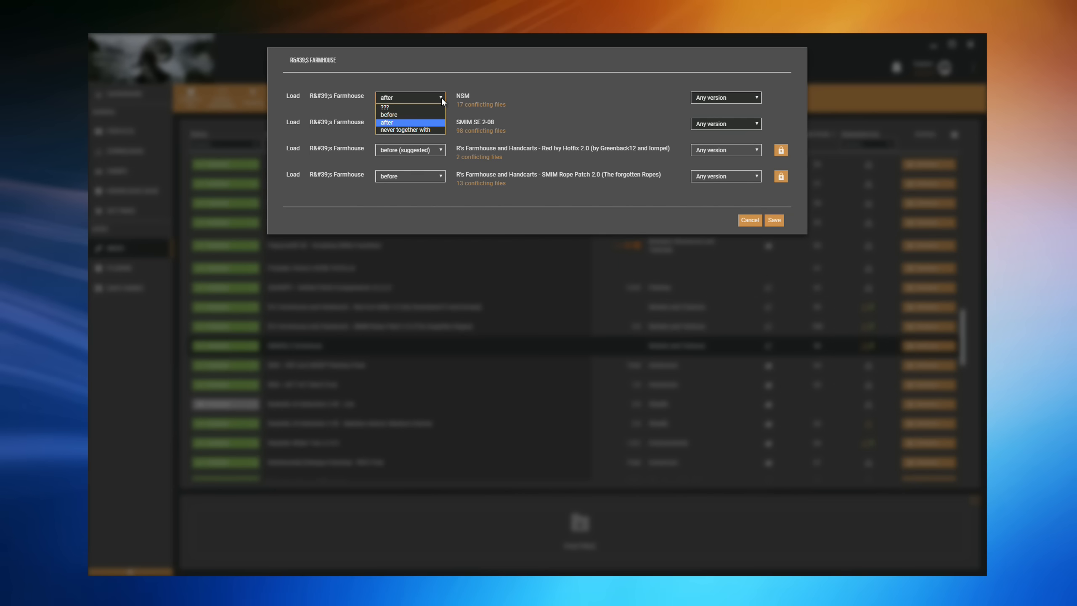
click(424, 115)
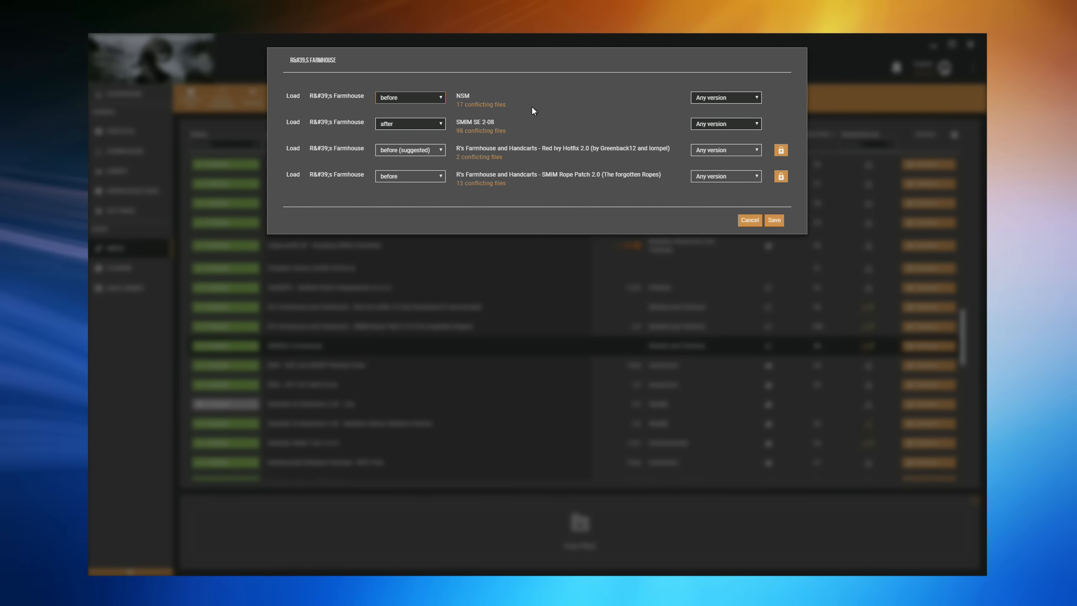
click(749, 219)
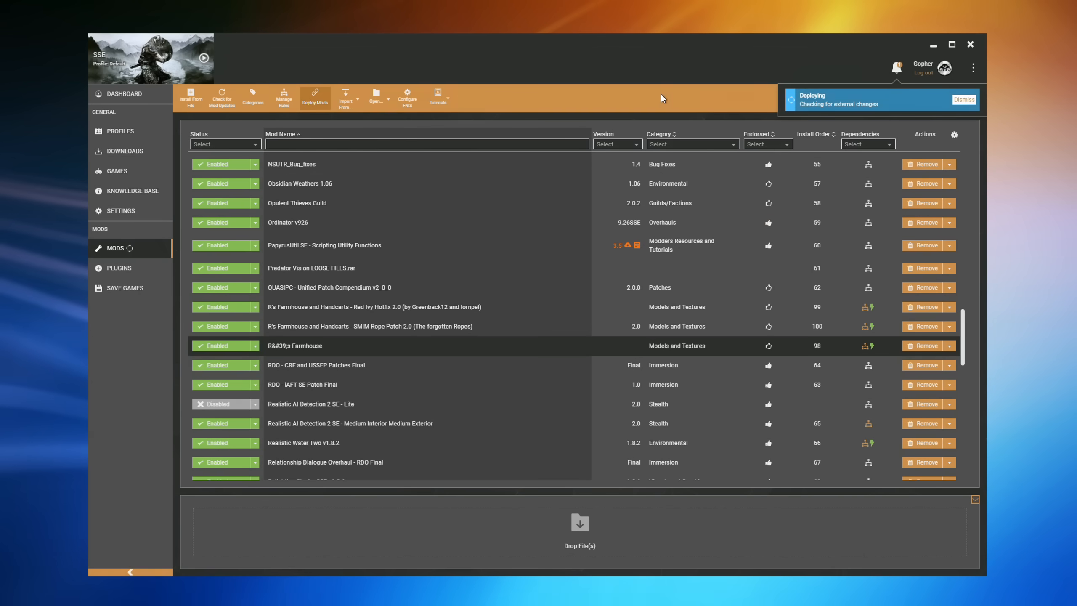
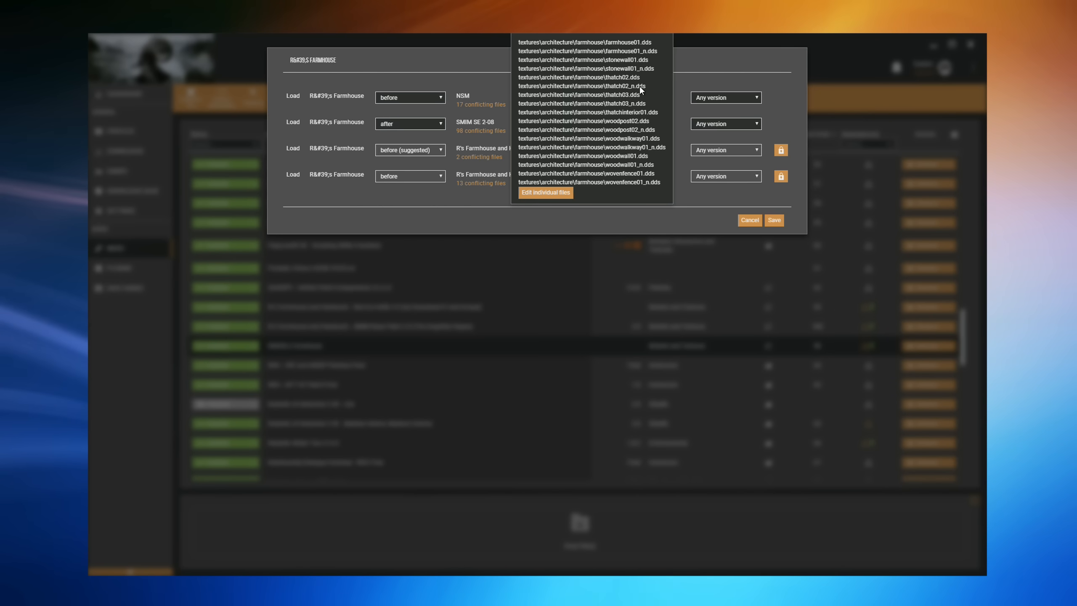
Open R's Farmhouse's individual file overrides and examine which mods can provide farmbannerpost01.nif and farmbcorner03.nif
click(544, 194)
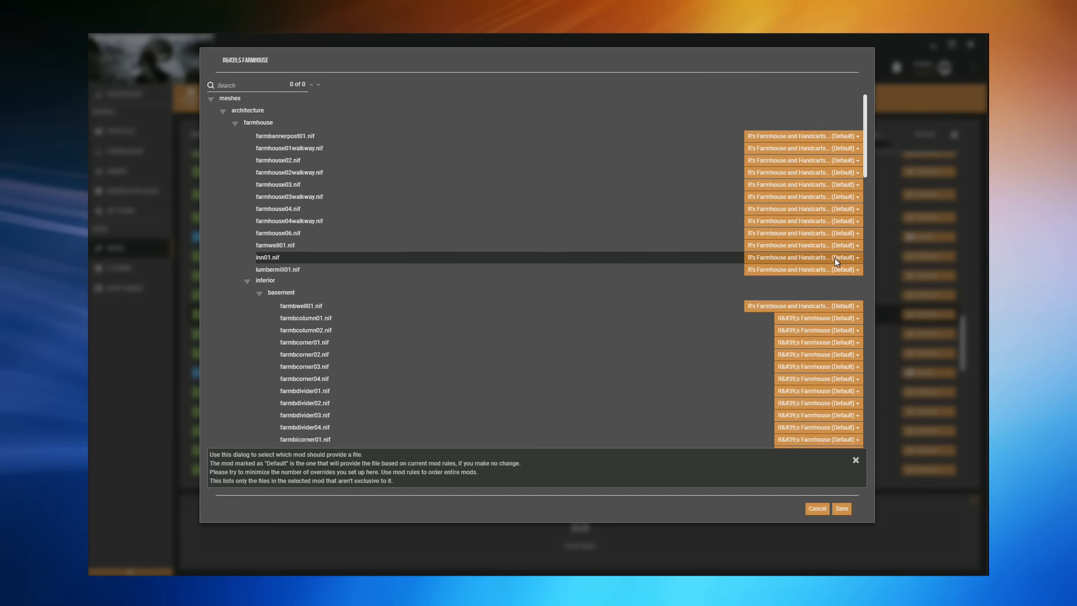
scroll(833, 259, down, 15)
scroll(824, 266, up, 15)
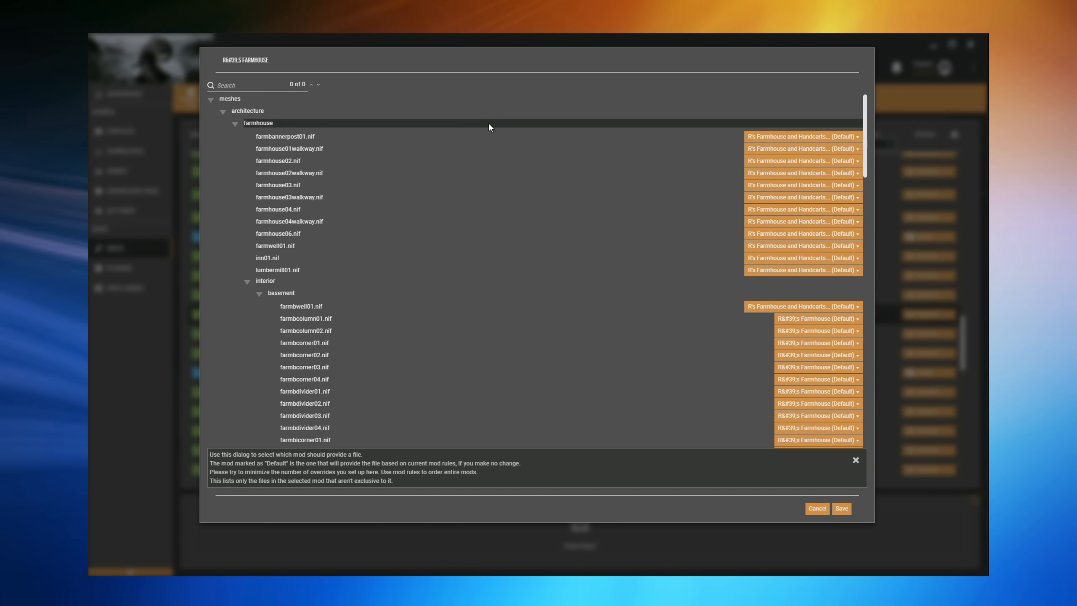
click(812, 138)
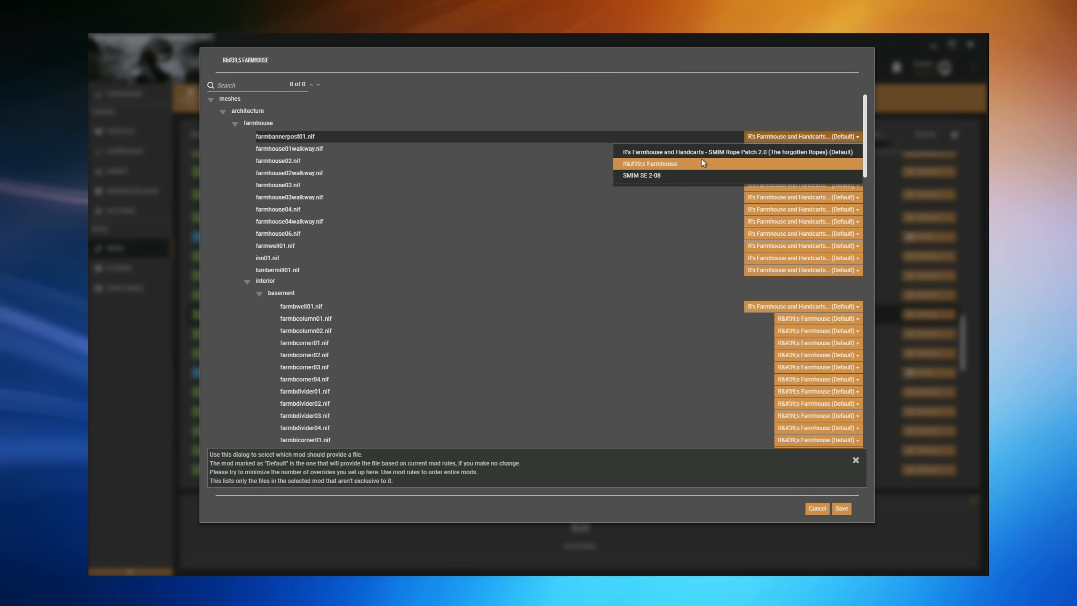
click(751, 123)
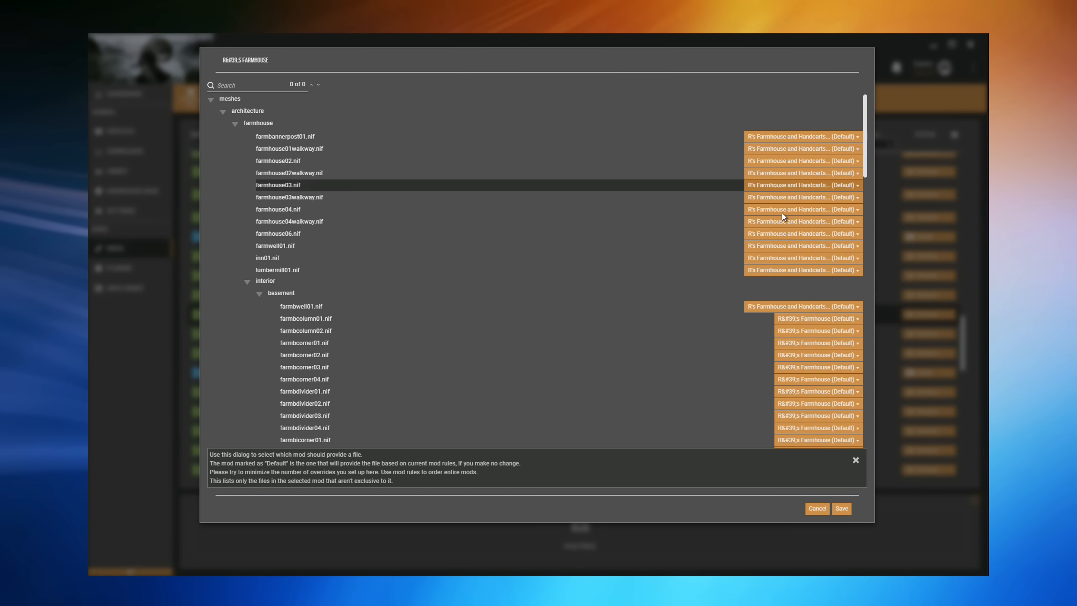
click(809, 368)
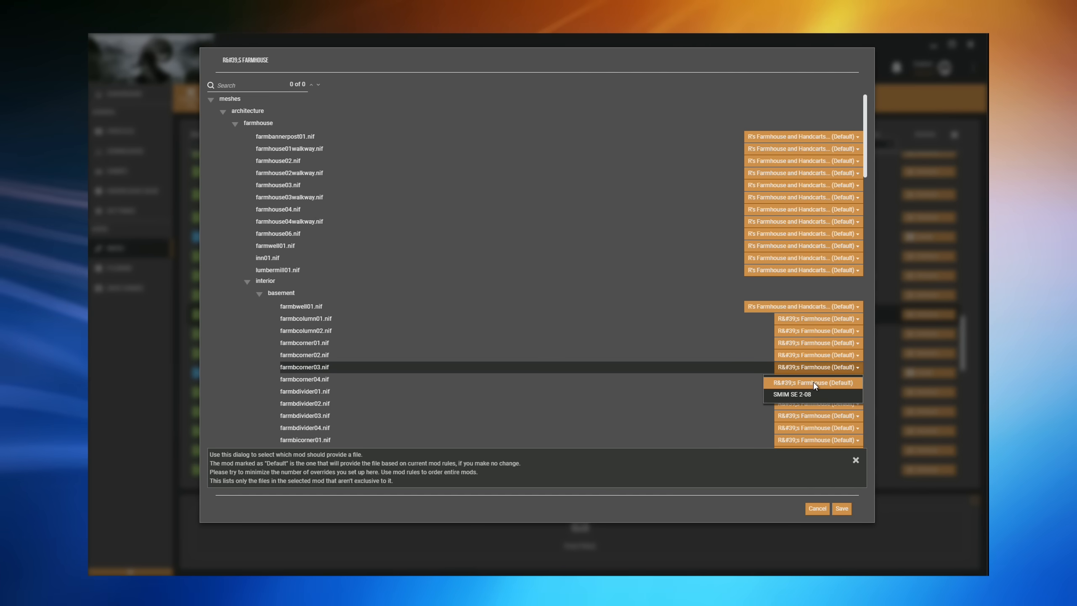
Set R's Farmhouse as the provider of the wovenfence01.dds and wovenfence01_n.dds textures, and save the overrides
scroll(572, 303, down, 12)
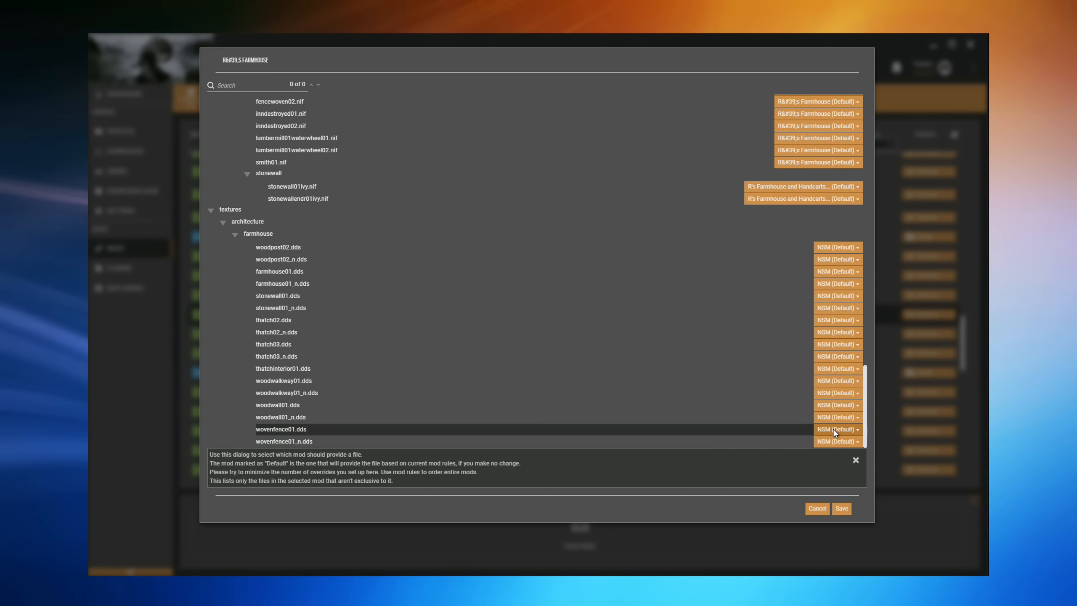
click(848, 429)
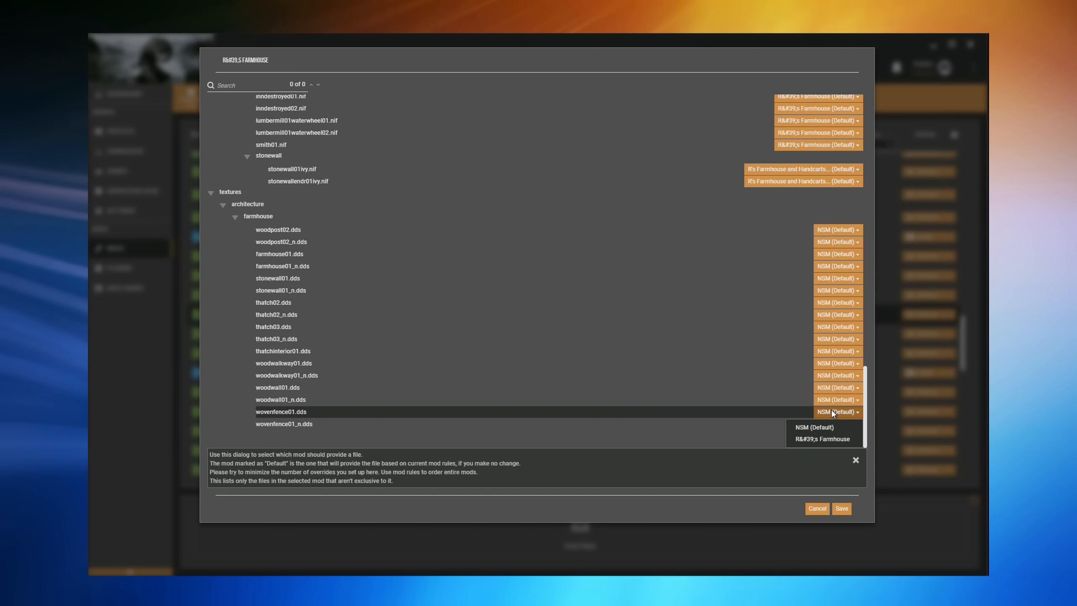
click(830, 442)
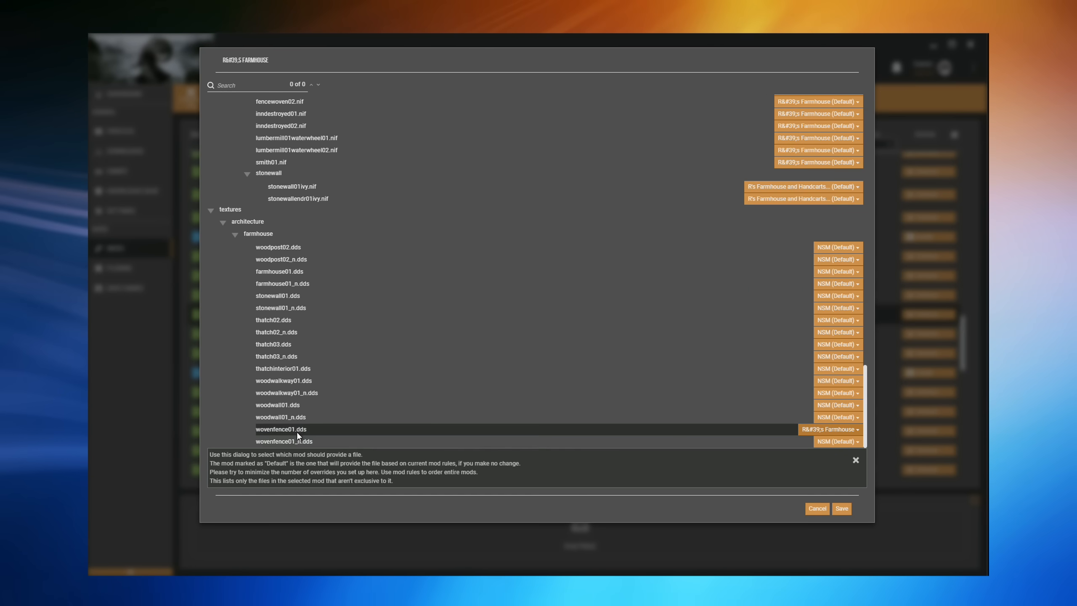
click(842, 440)
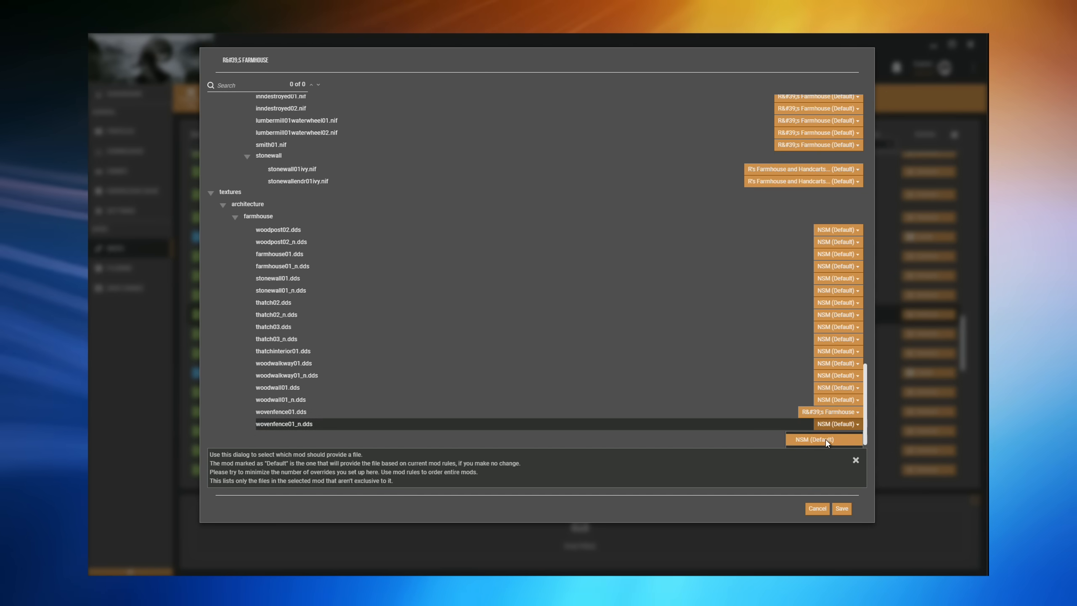
scroll(823, 439, down, 1)
click(823, 438)
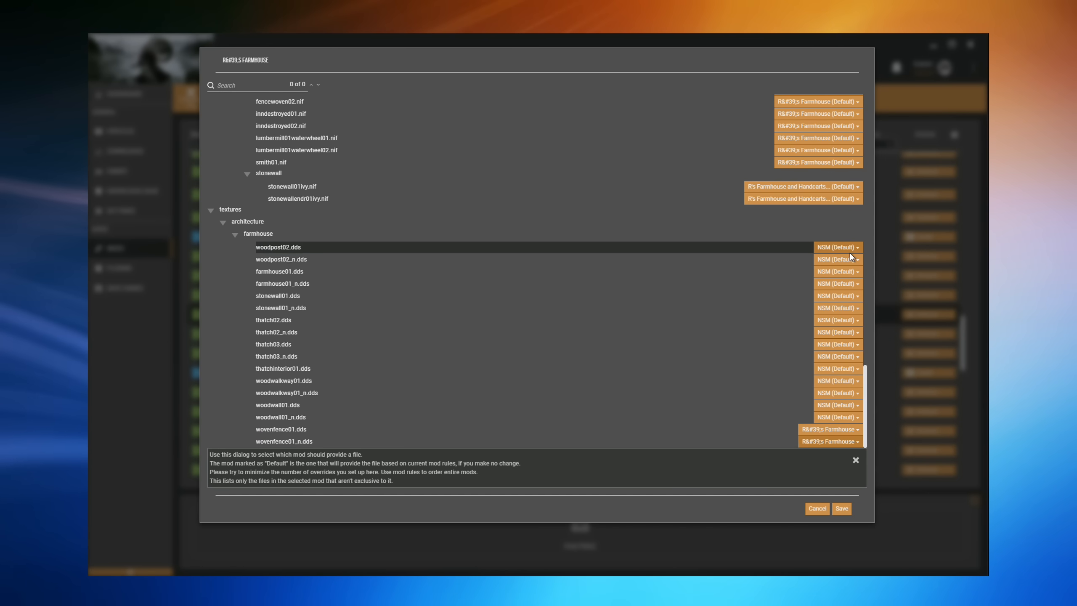
click(841, 508)
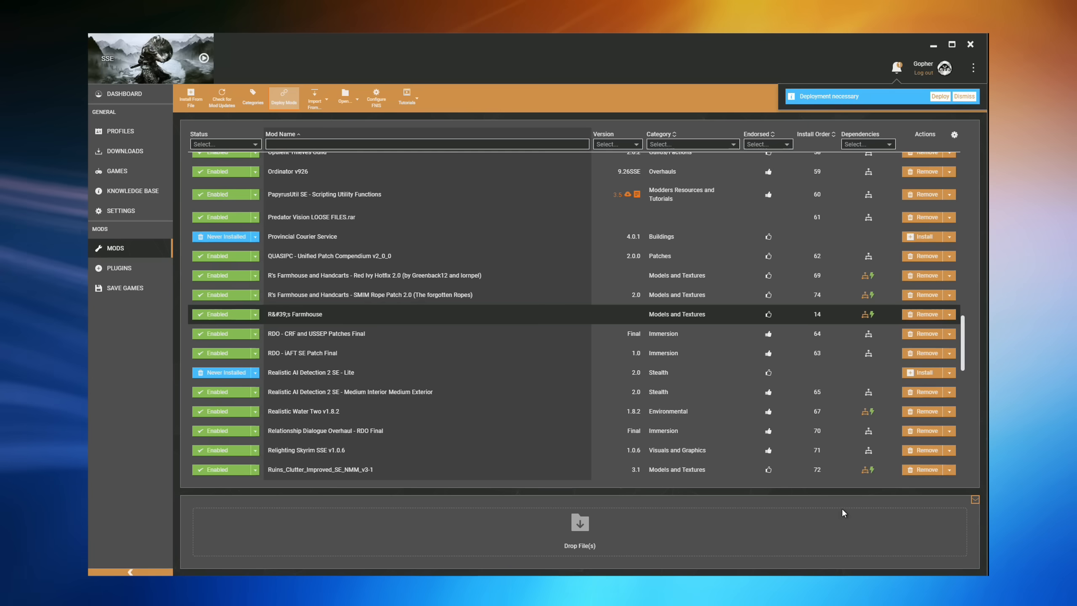
Deploy the mods and check the file override indicator on R's Farmhouse
click(934, 98)
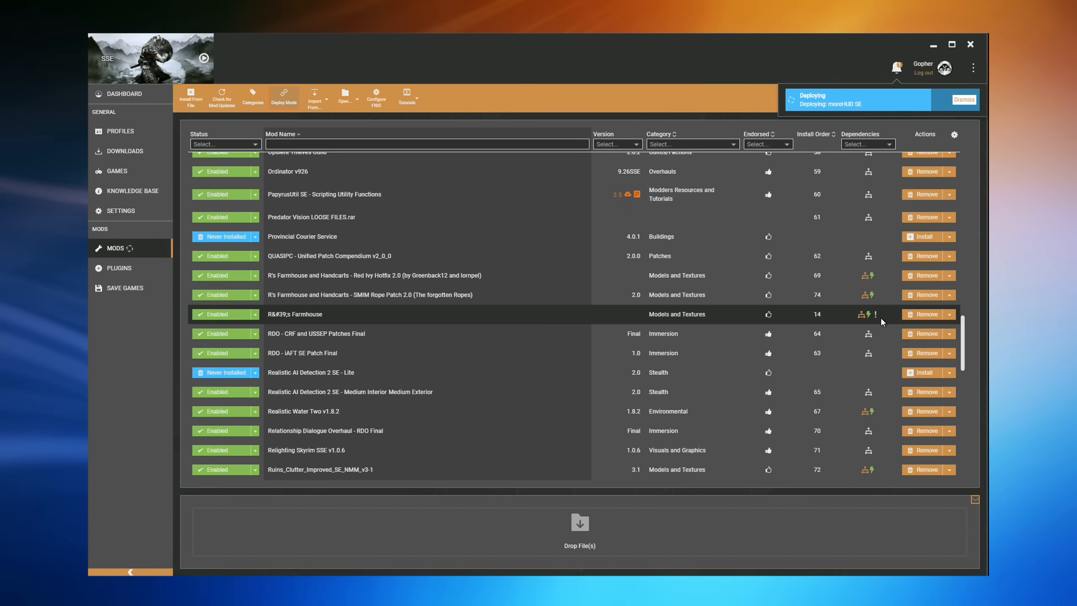
mouse_move(876, 316)
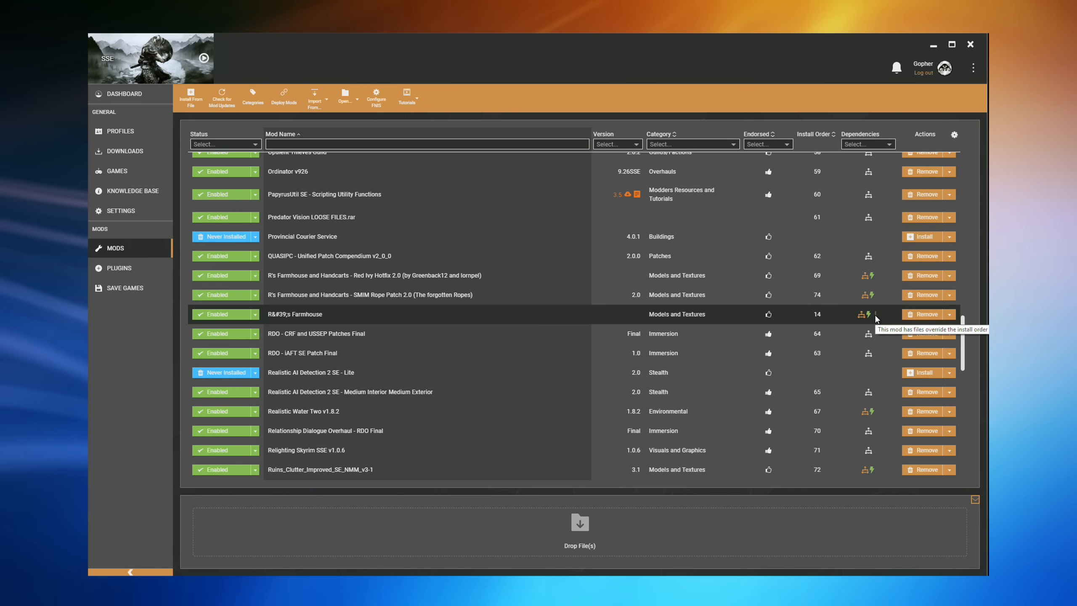
Review R's Farmhouse's individual file overrides down to the wovenfence textures, and close them without saving
click(874, 315)
scroll(577, 229, down, 5)
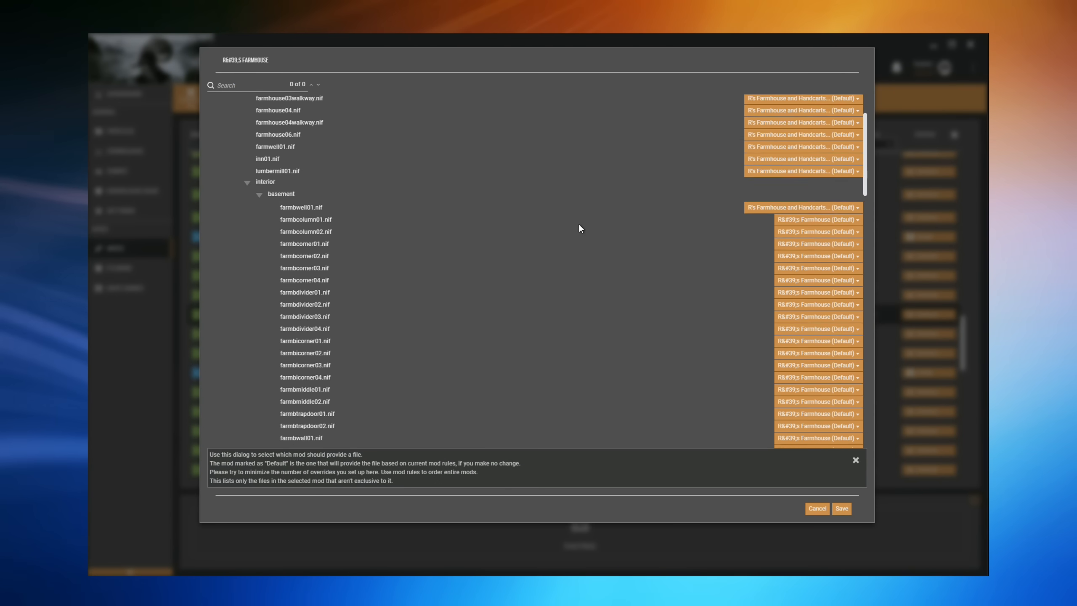
scroll(608, 248, down, 8)
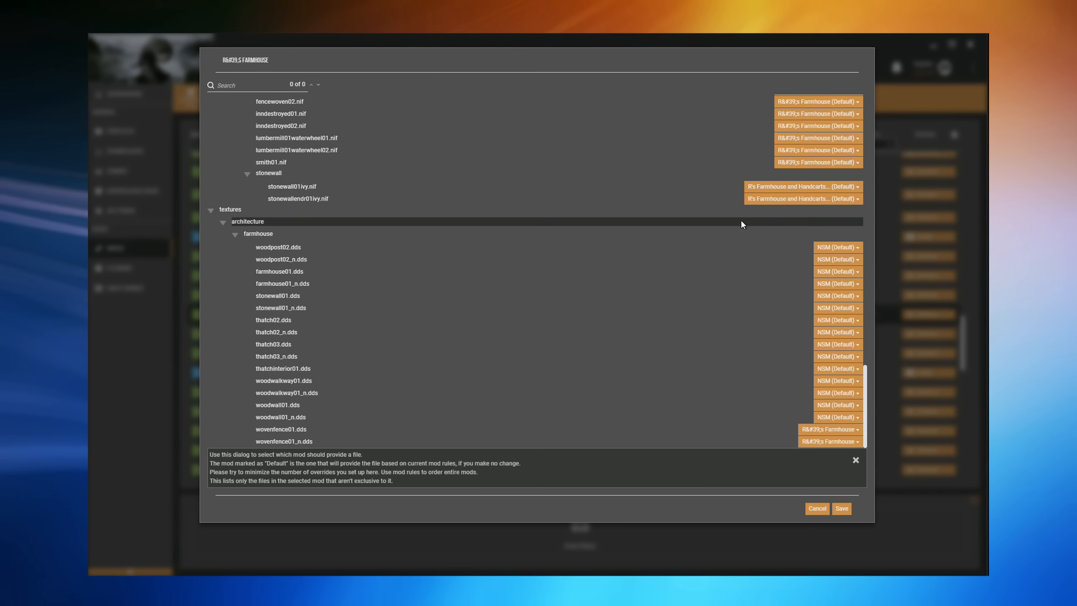
click(817, 509)
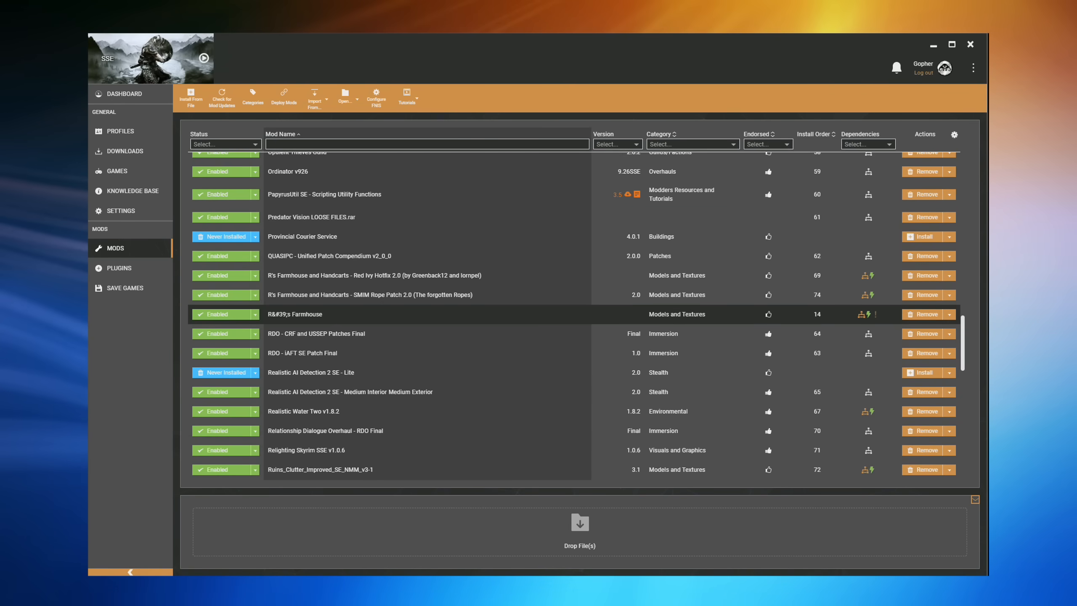
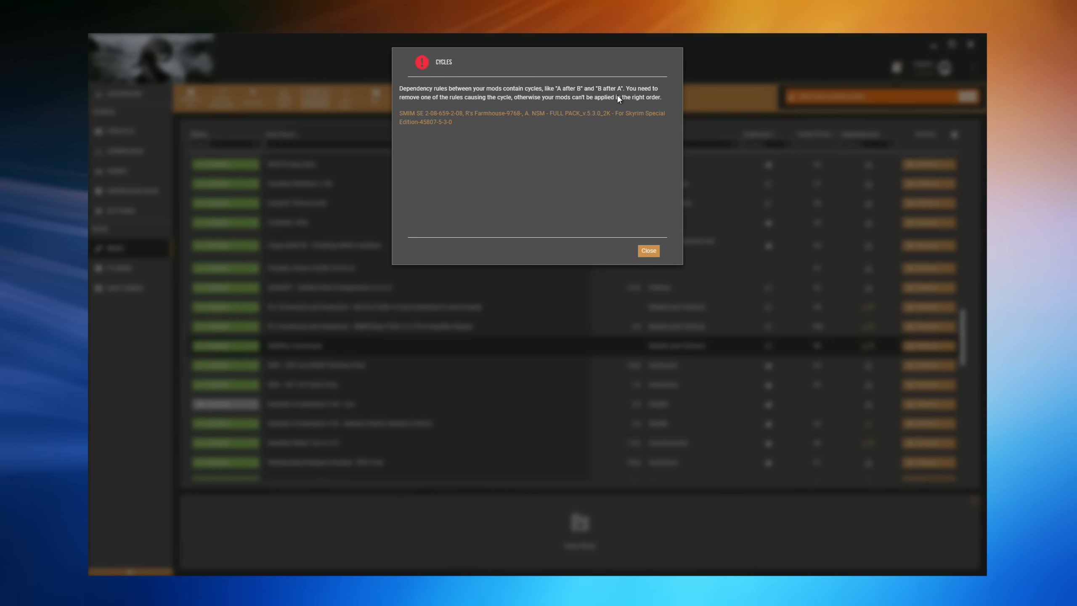
Examine the rule cycle between SMIM SE 2-08, R's Farmhouse and NSM, and check R's Farmhouse's conflict rules without changing them
click(443, 114)
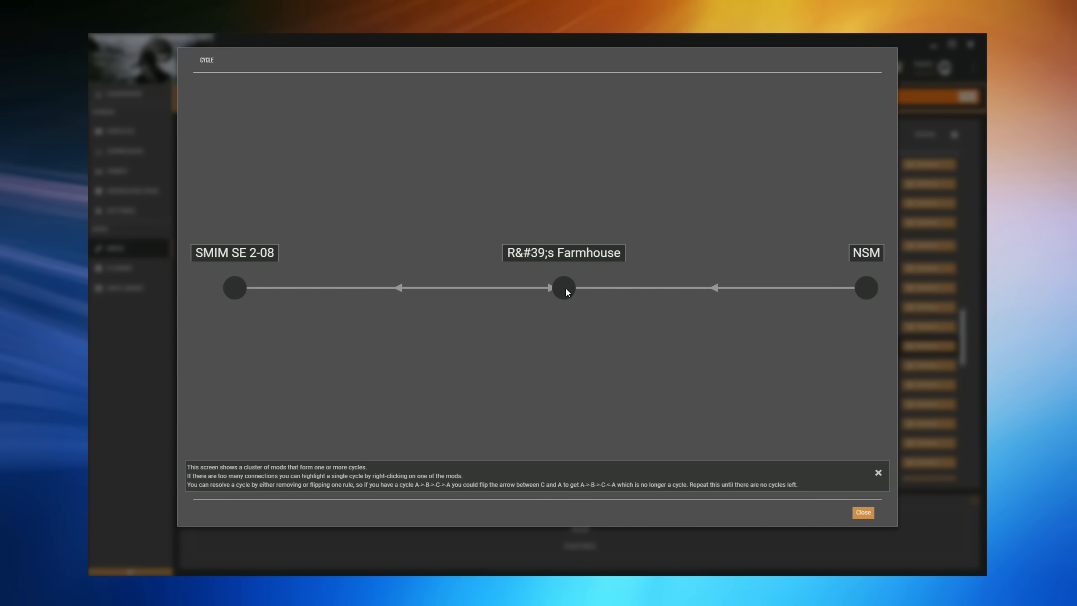
drag(564, 289, 551, 145)
drag(237, 291, 259, 391)
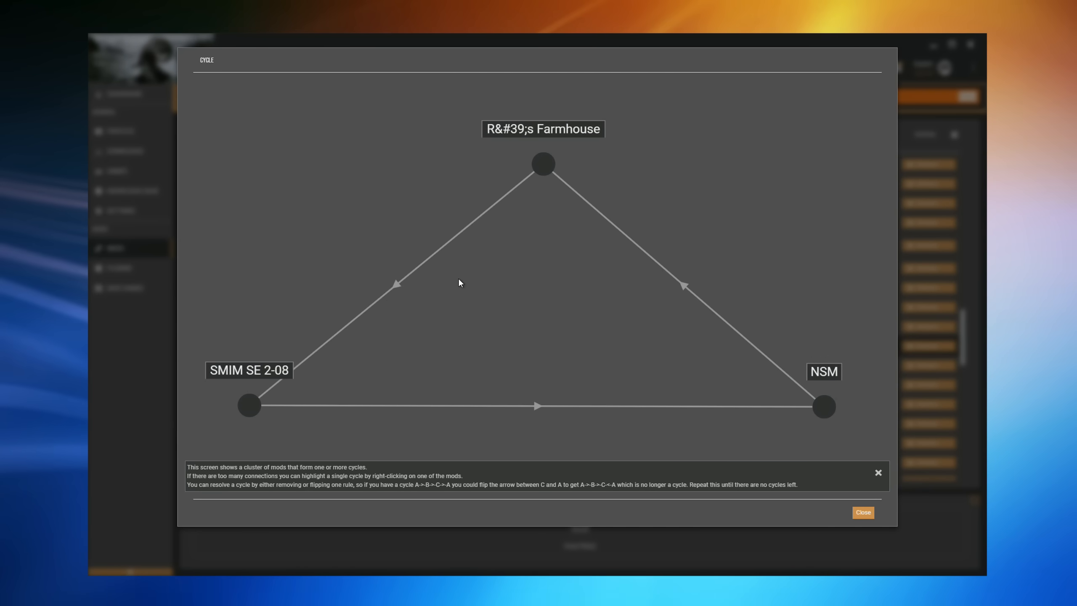
click(861, 513)
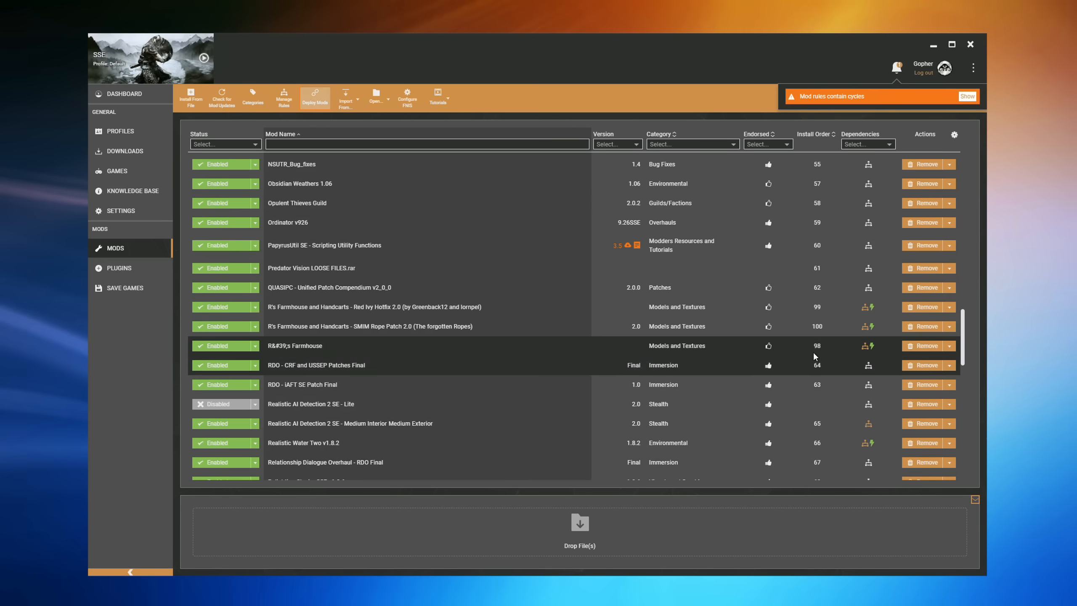
click(872, 346)
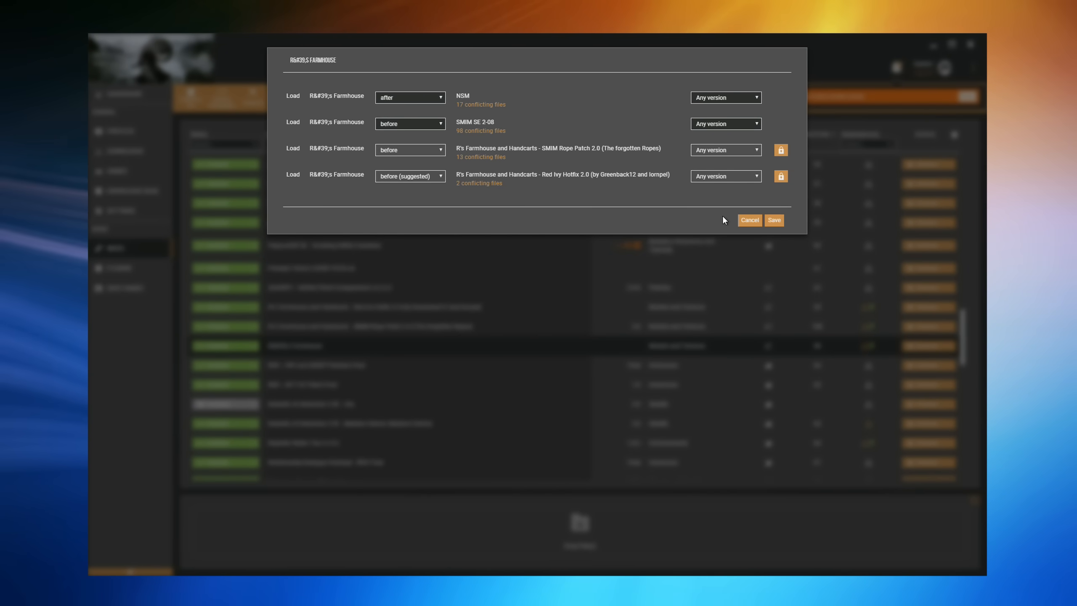
click(748, 219)
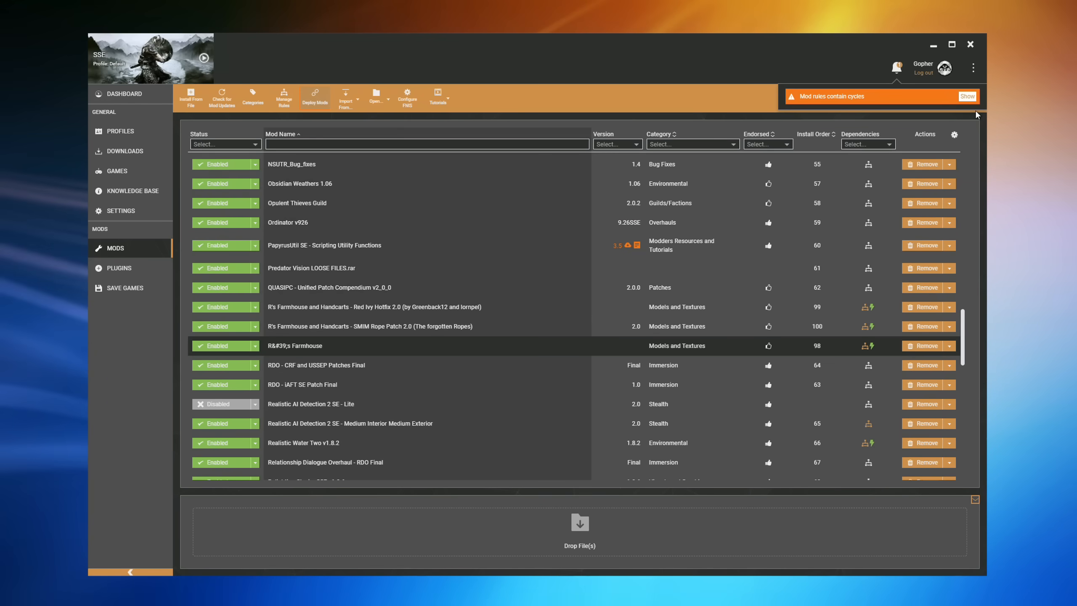
Reopen the cycle graph and arrange R's Farmhouse, SMIM SE 2-08 and NSM in a triangle so every rule arrow is separate
click(974, 99)
click(463, 125)
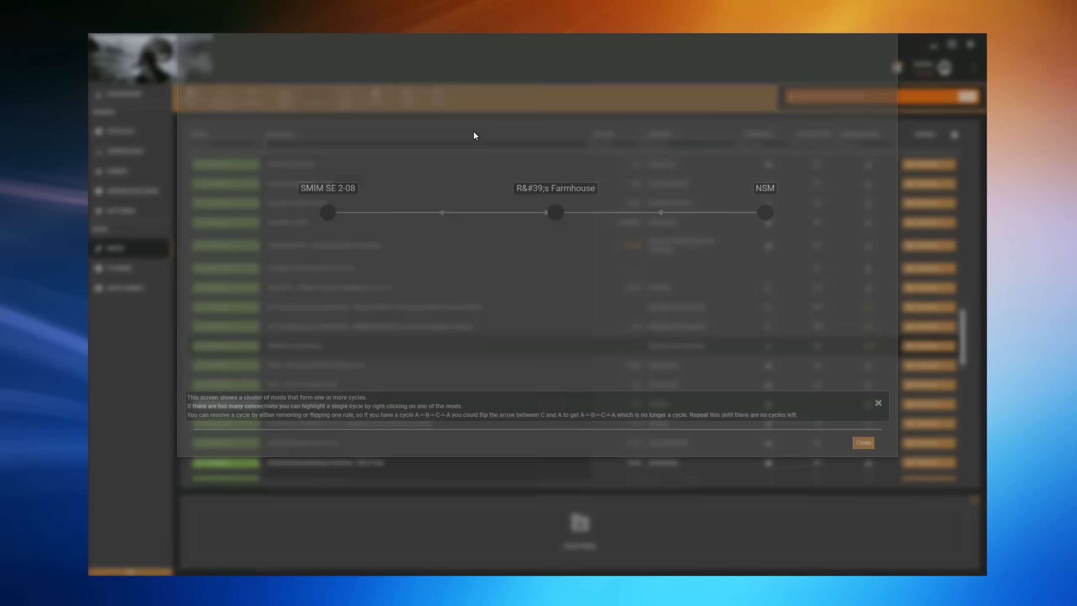
drag(562, 294, 553, 164)
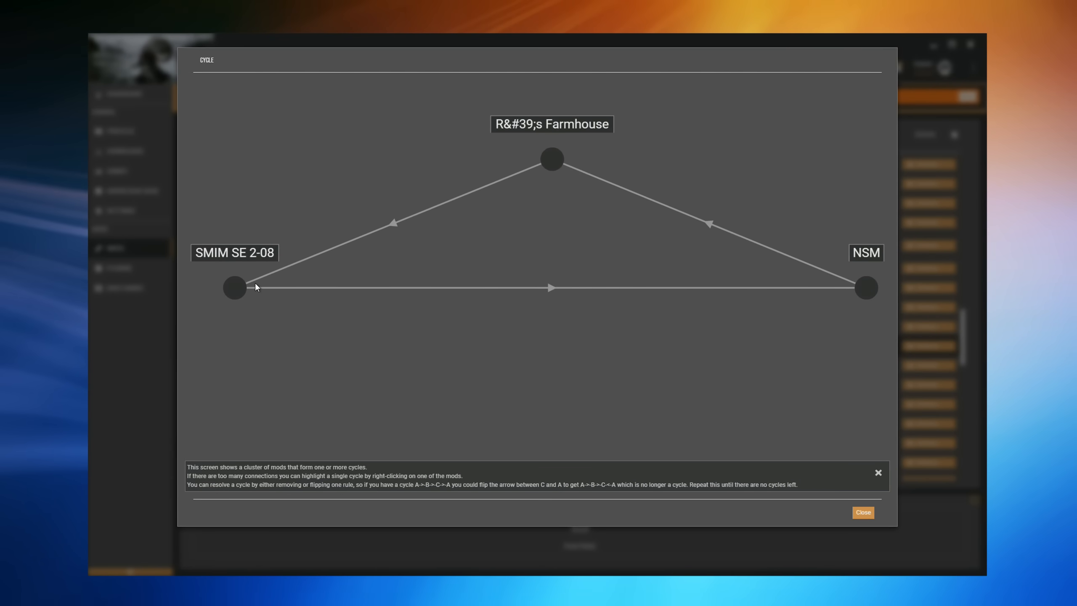
drag(237, 293, 249, 370)
drag(868, 293, 853, 382)
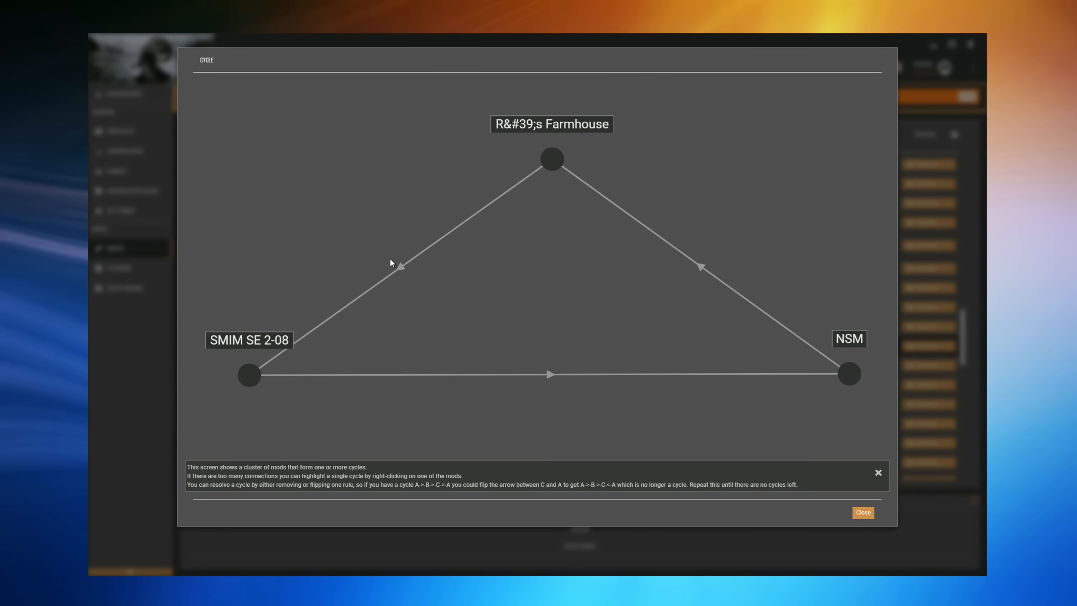
drag(260, 366, 250, 386)
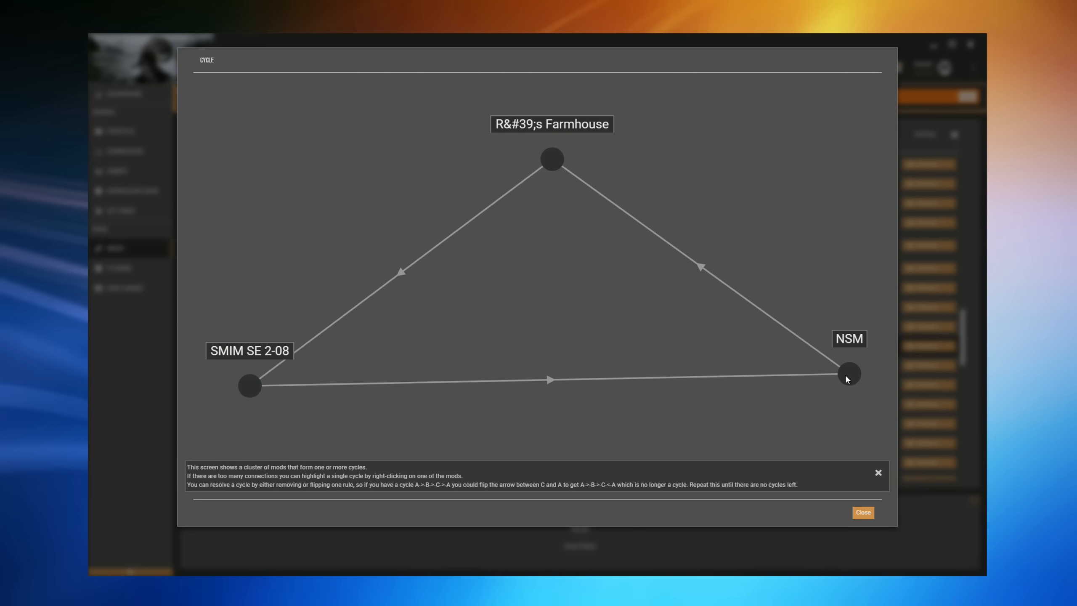
drag(846, 380, 842, 385)
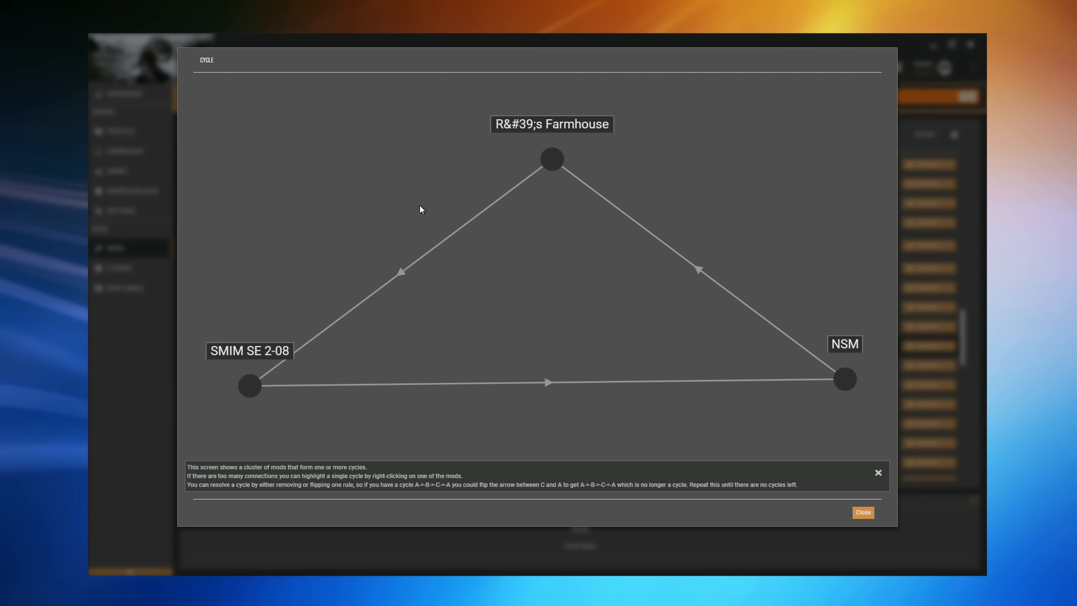
Flip the rule between R's Farmhouse and SMIM SE 2-08, and check R's Farmhouse's conflict rules
right_click(401, 273)
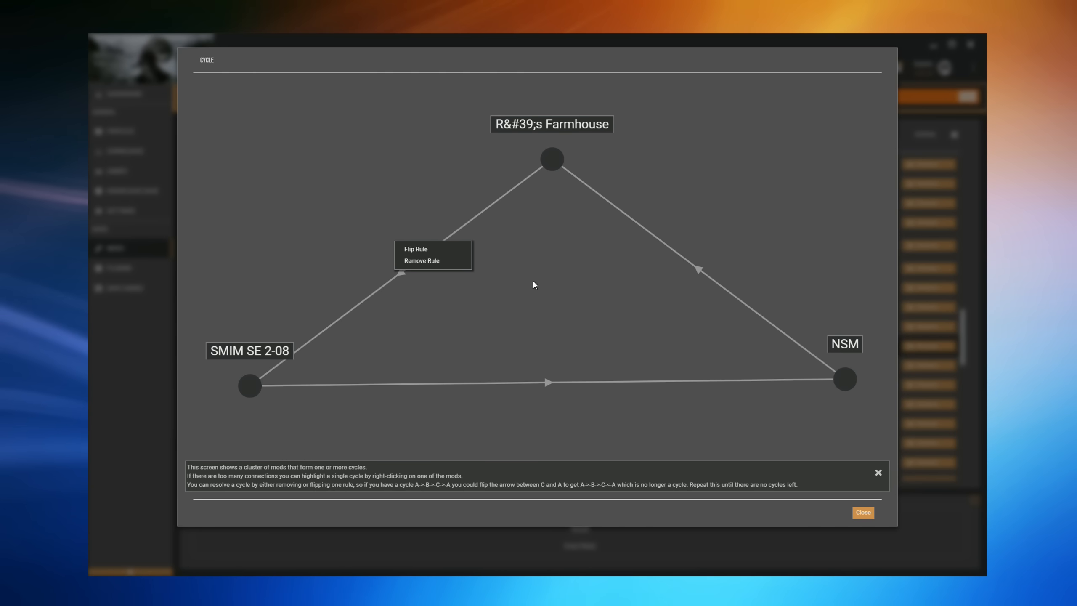
click(438, 253)
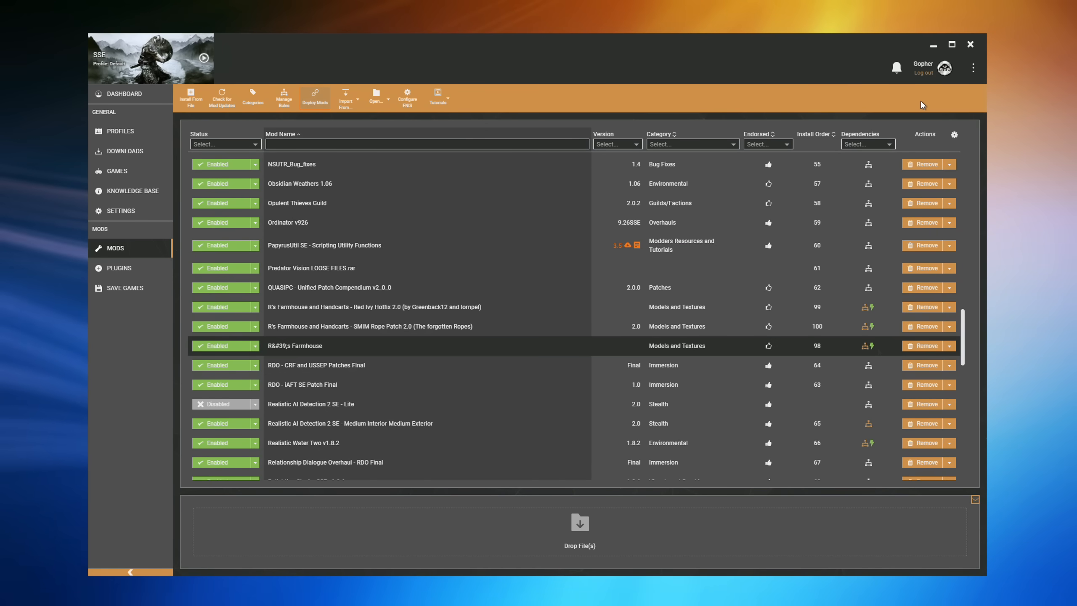
click(872, 346)
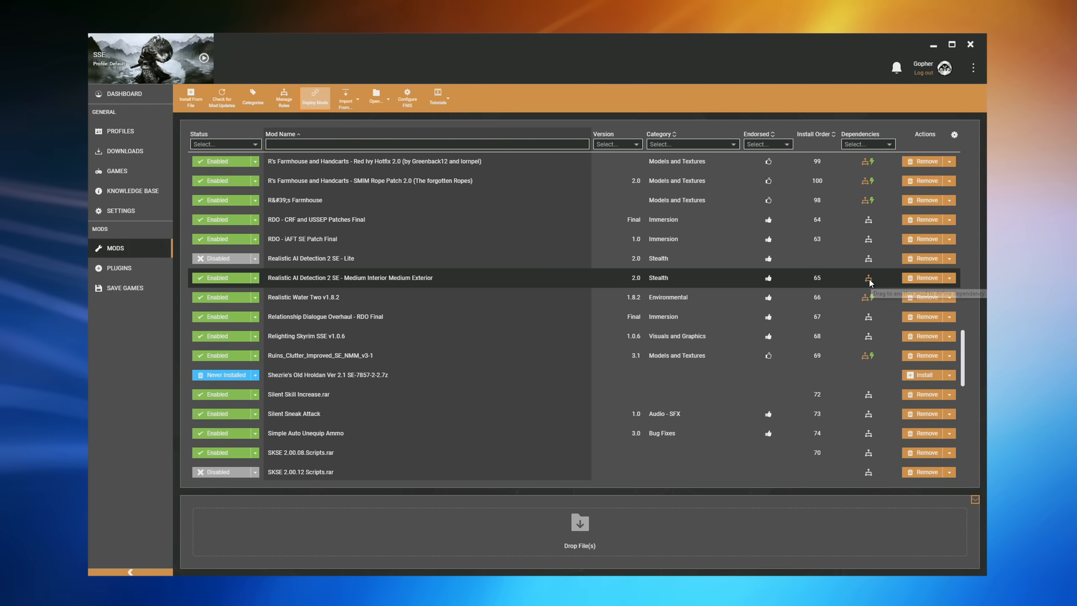
Add a rule that Realistic AI Detection 2 SE - Medium Interior Medium Exterior can't be loaded together with Realistic AI Detection 2 SE - Lite
drag(868, 279, 873, 257)
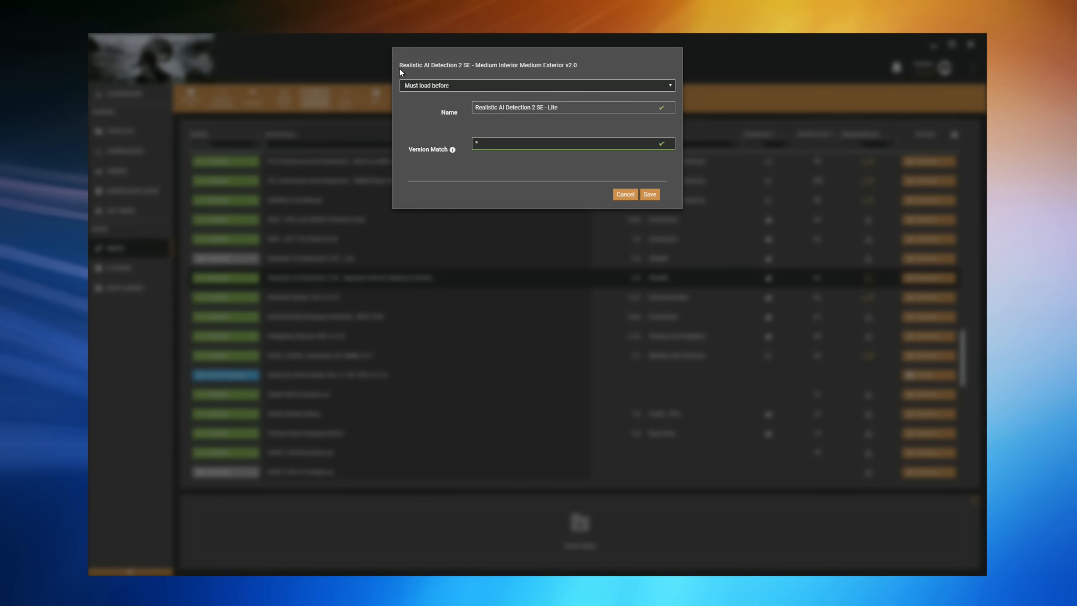
click(480, 85)
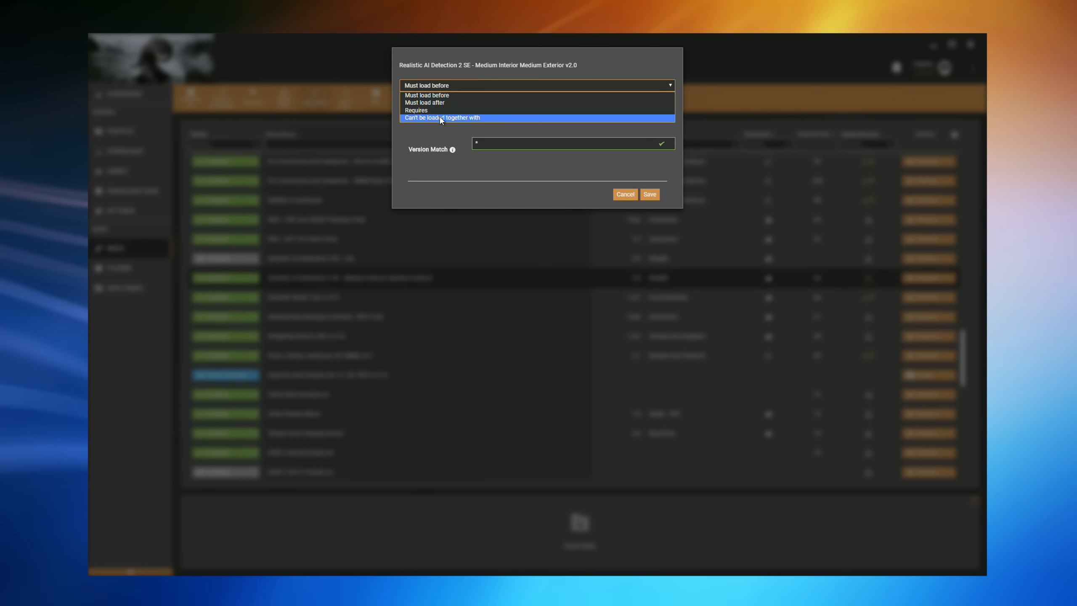
click(477, 118)
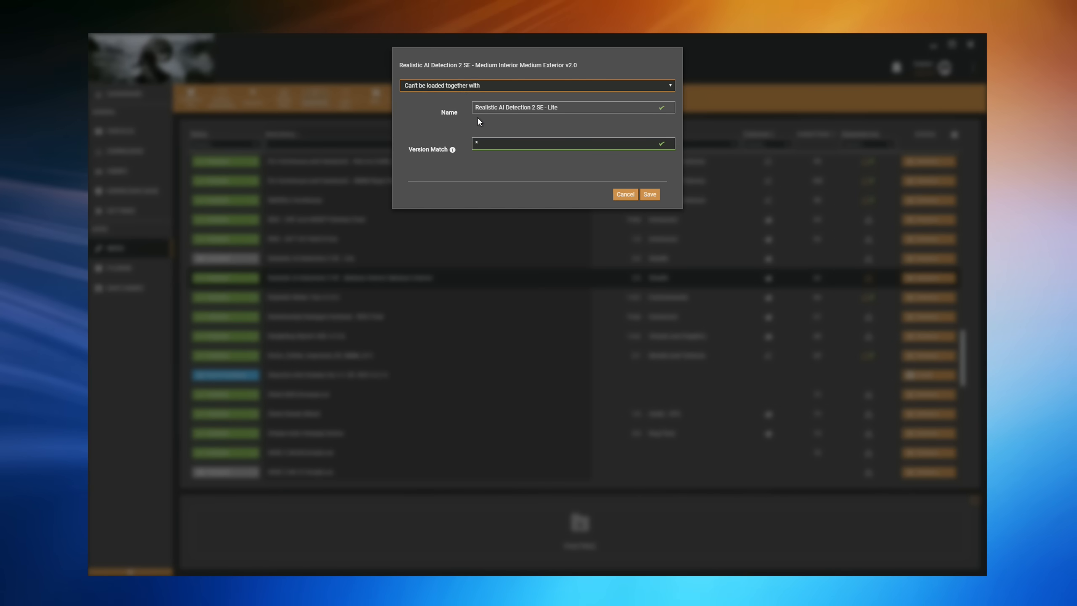
click(651, 195)
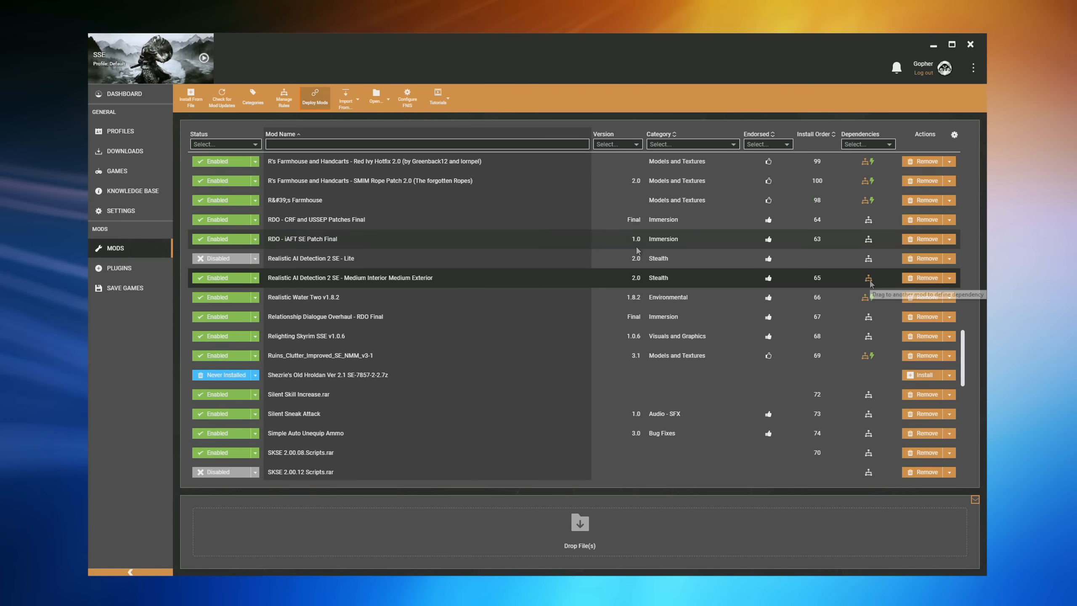
Enable Realistic AI Detection 2 SE - Lite to test the rule, and read the details of the unfulfilled dependency
click(231, 260)
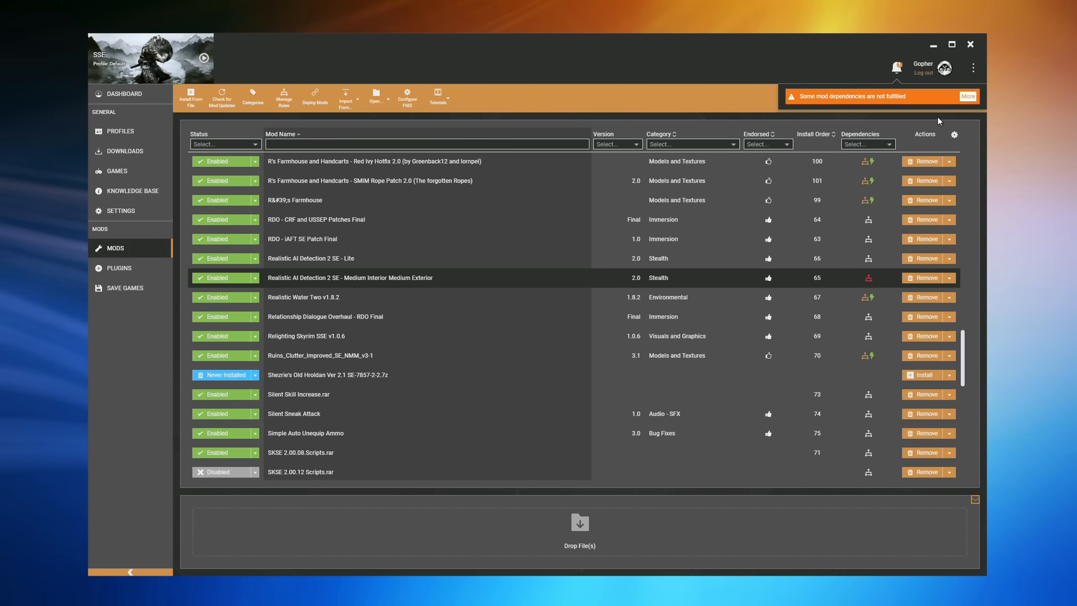
click(969, 97)
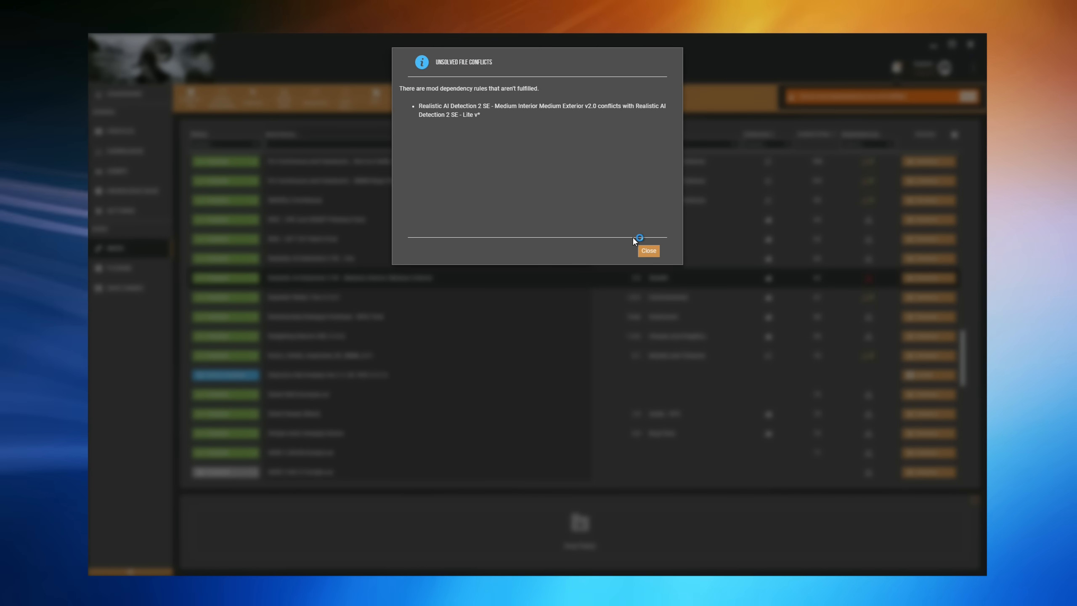
click(649, 251)
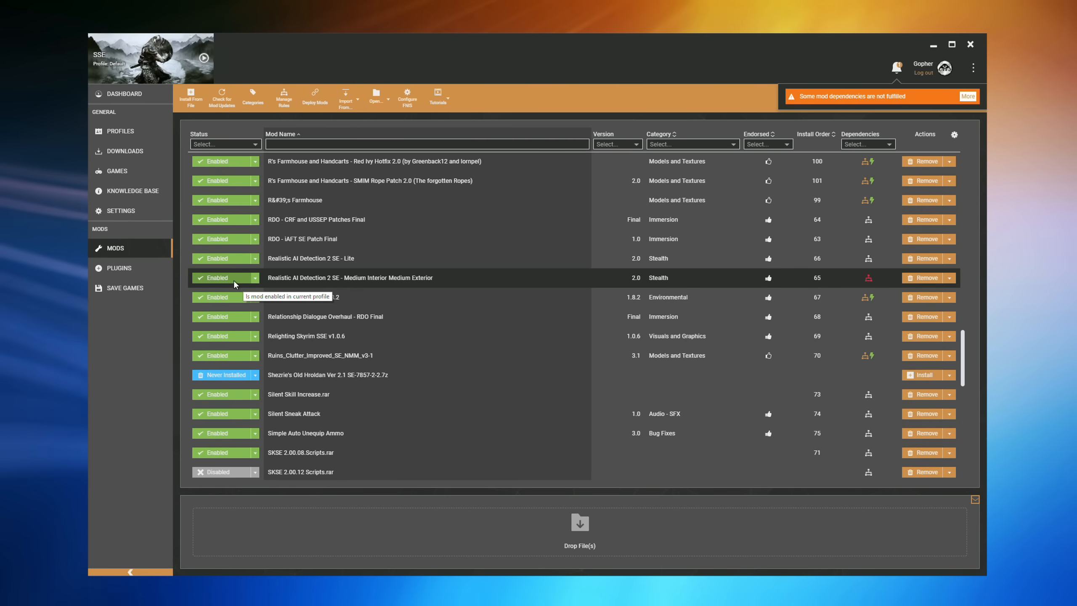
Disable and re-enable Realistic AI Detection 2 SE - Medium Interior Medium Exterior, and disable the Lite version
click(227, 278)
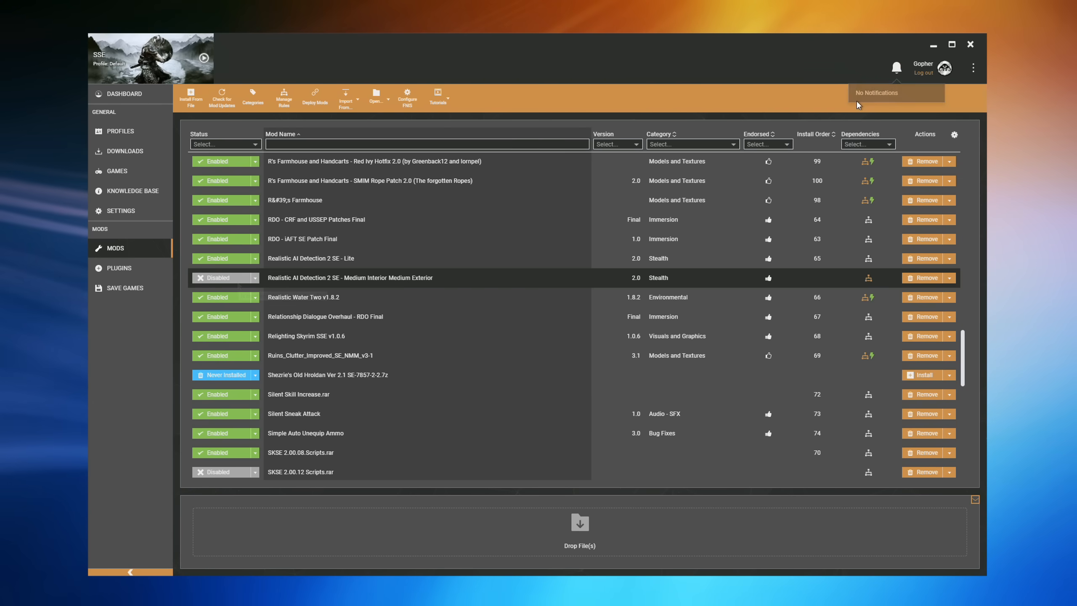
click(228, 280)
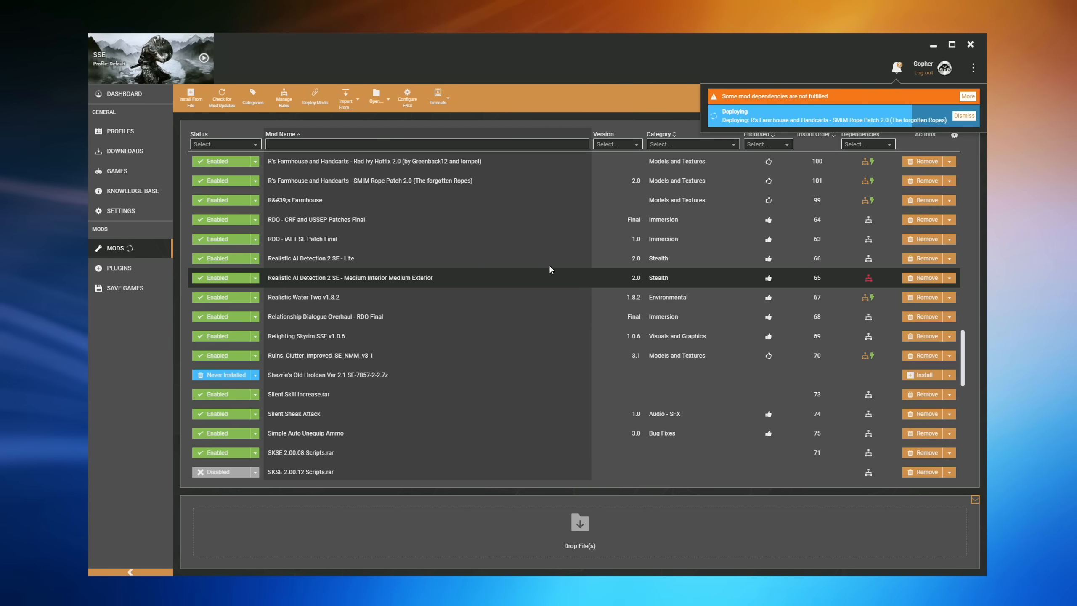
click(236, 260)
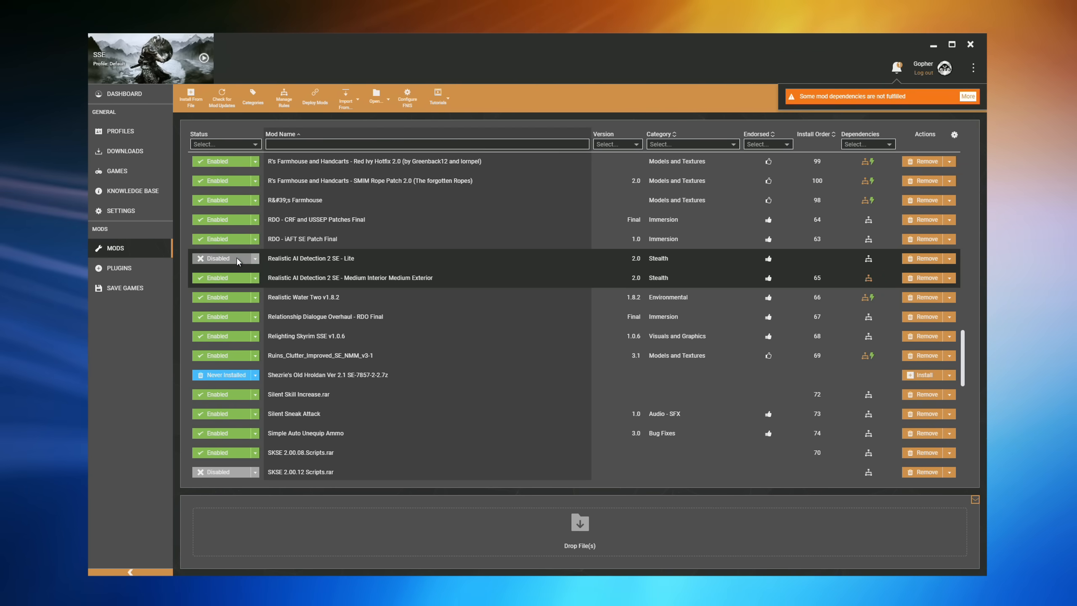